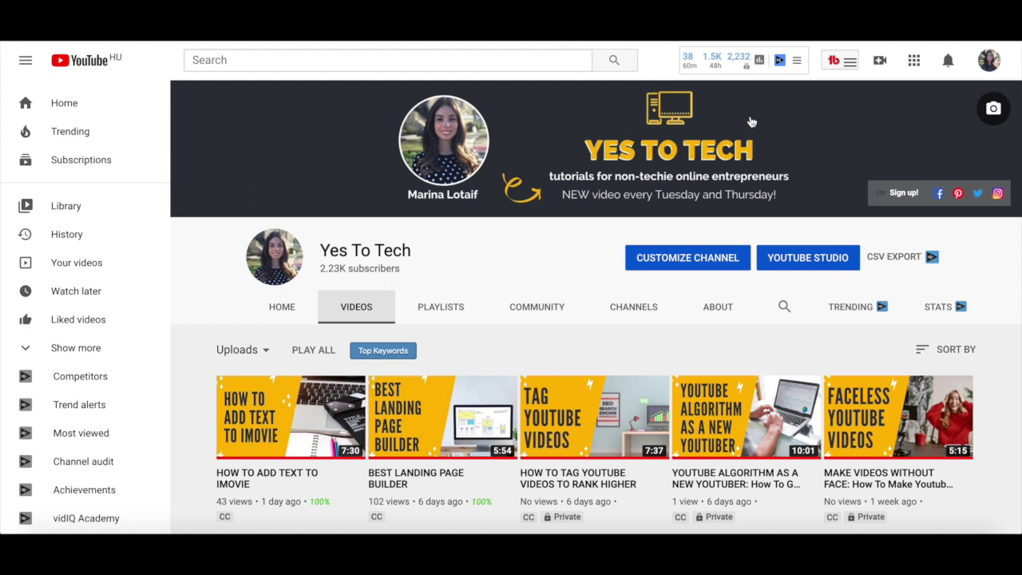
Start a new YouTube live stream from the Create menu in webcam mode
click(879, 64)
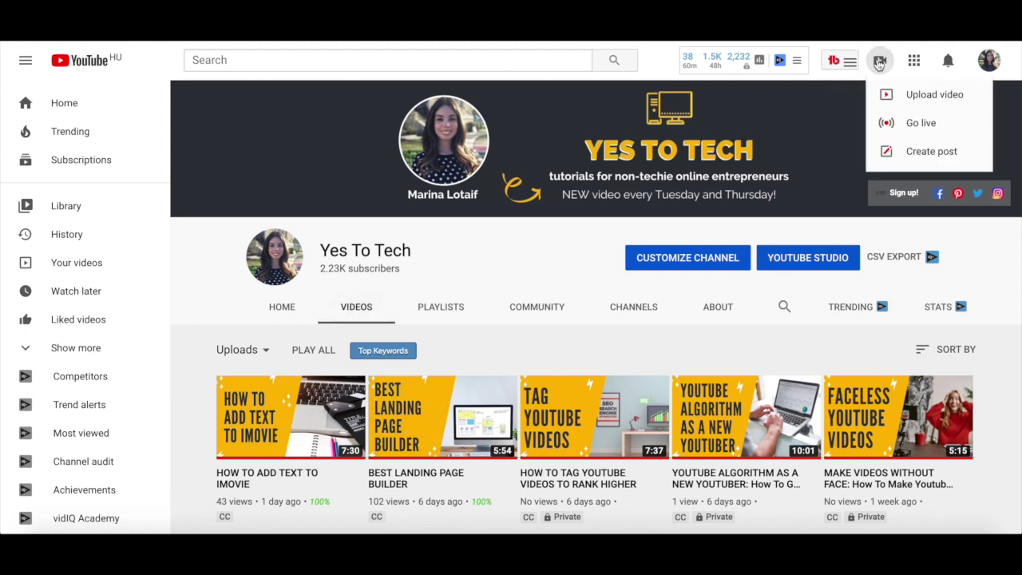
click(899, 128)
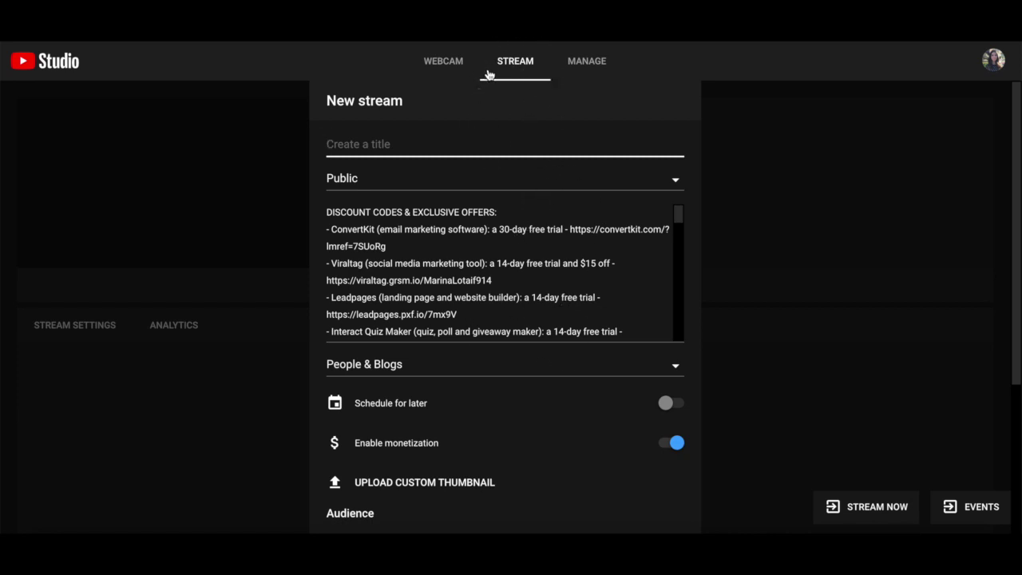
click(443, 70)
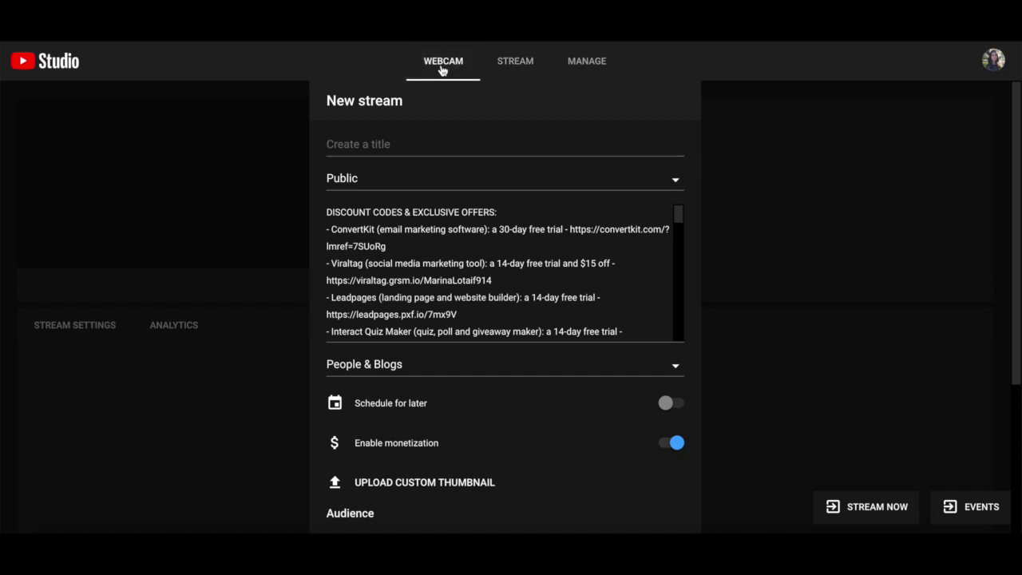
Title the webcam stream 'Webinar Demo' and set its visibility to Unlisted
click(401, 145)
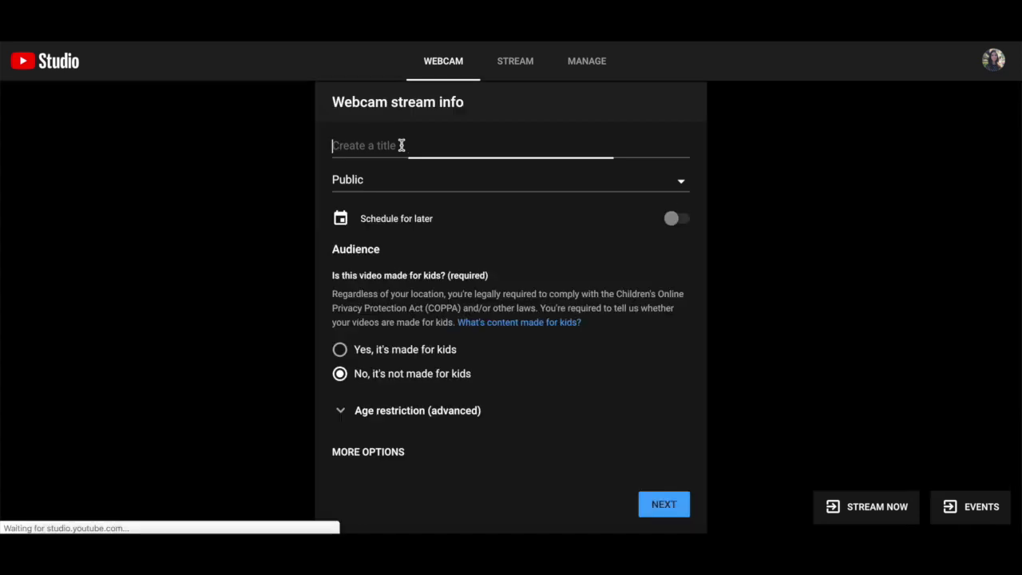
text(Web)
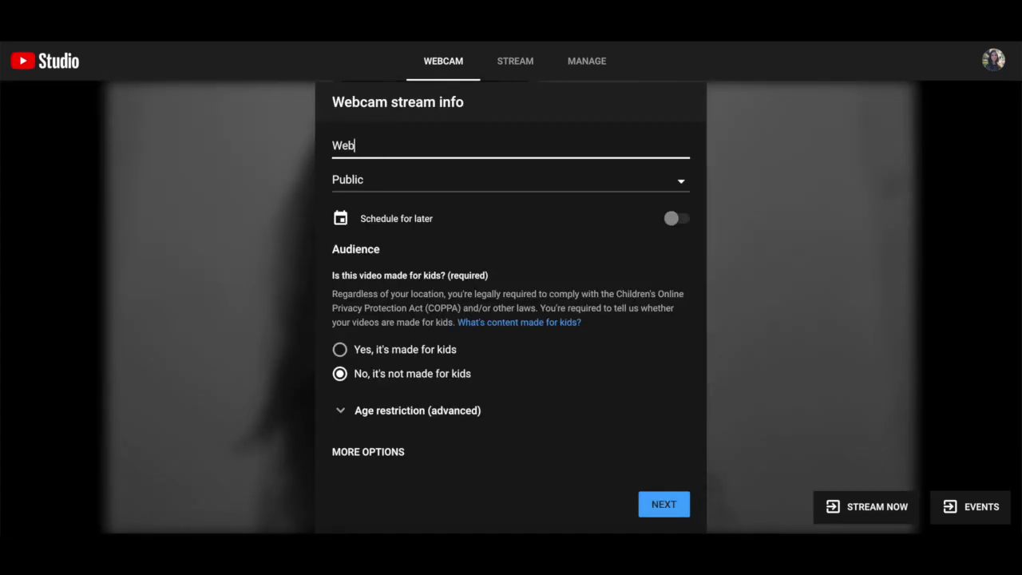
text(inar De)
text(mo)
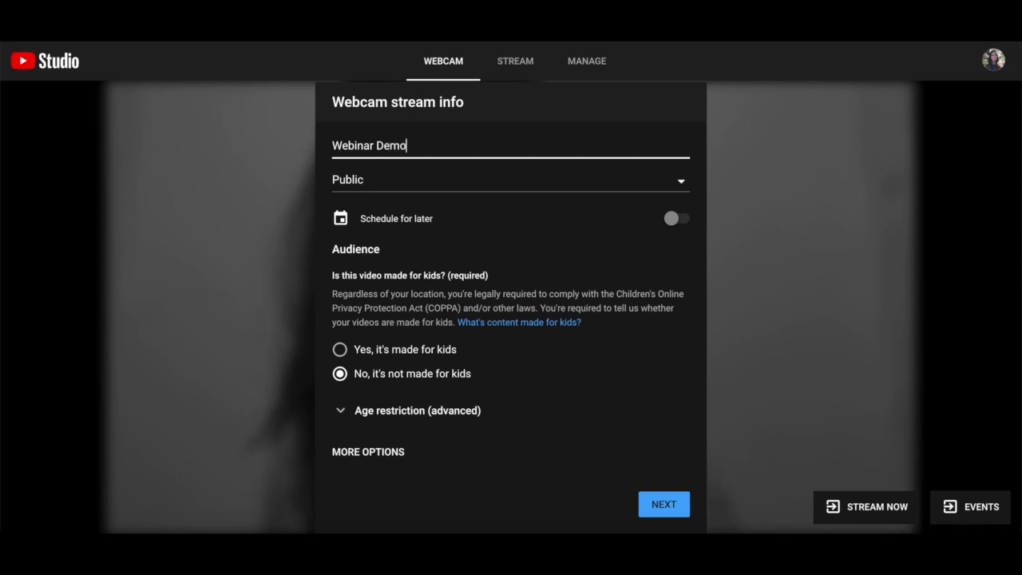
click(382, 187)
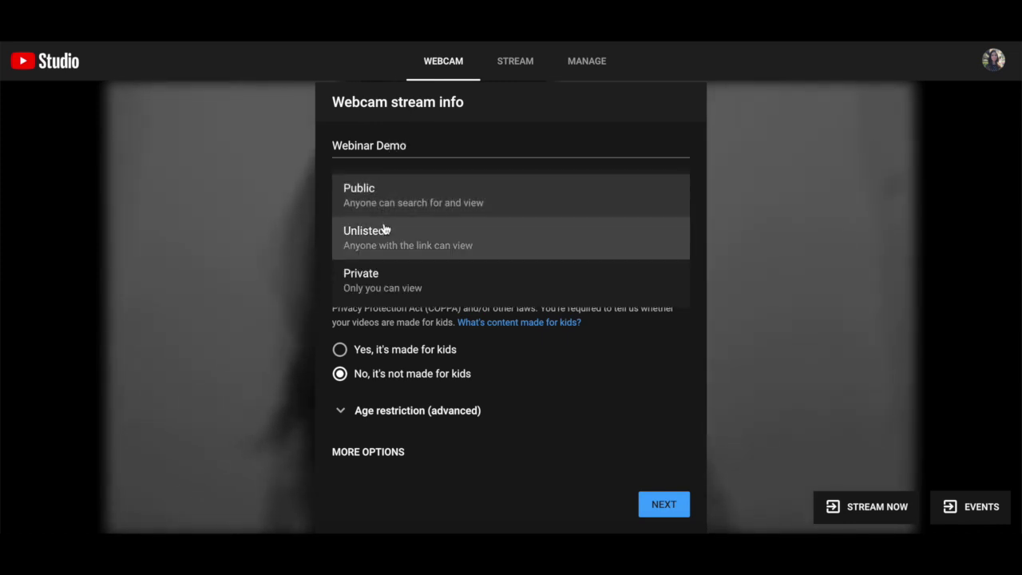
click(384, 229)
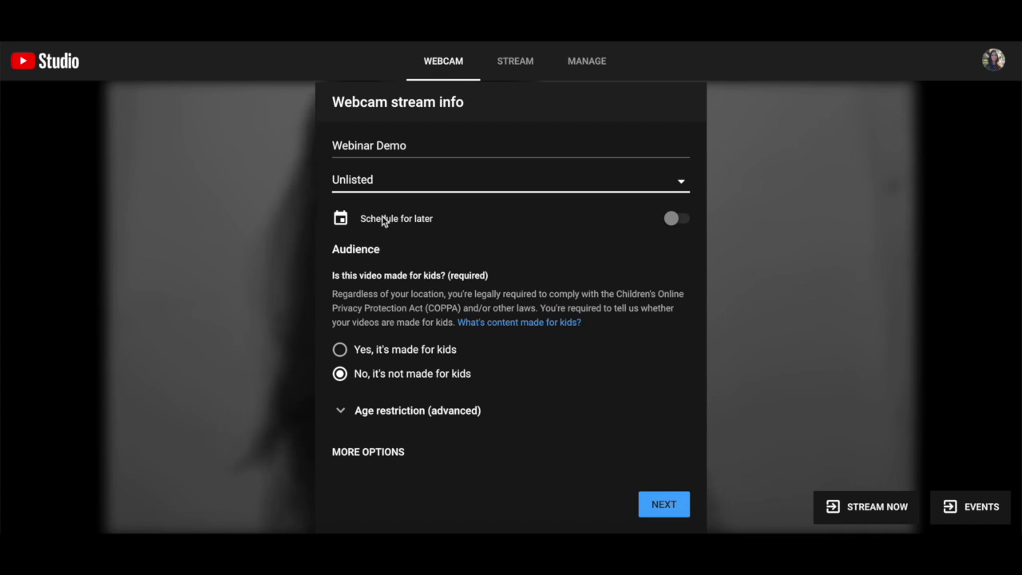
Schedule the stream for later with a 10:00 AM start time
click(673, 220)
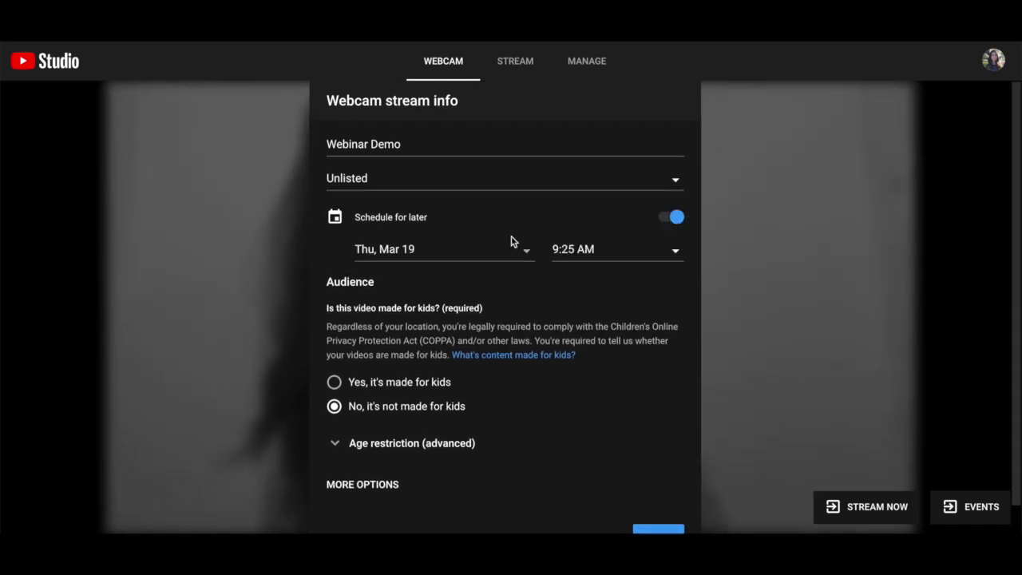
click(599, 252)
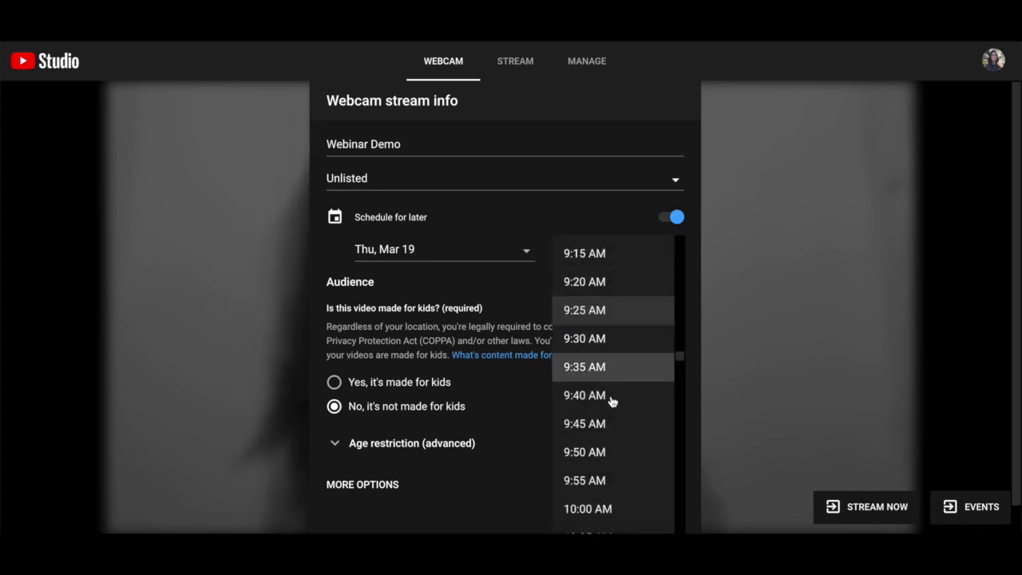
click(597, 507)
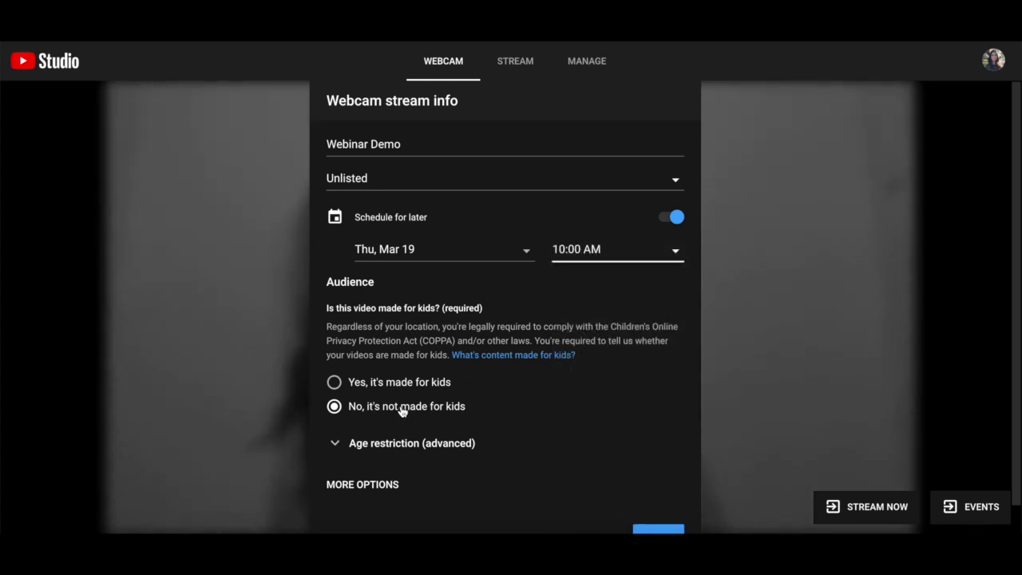
Clear the prefilled description under More options and keep People & Blogs as the category
scroll(395, 423, down, 1)
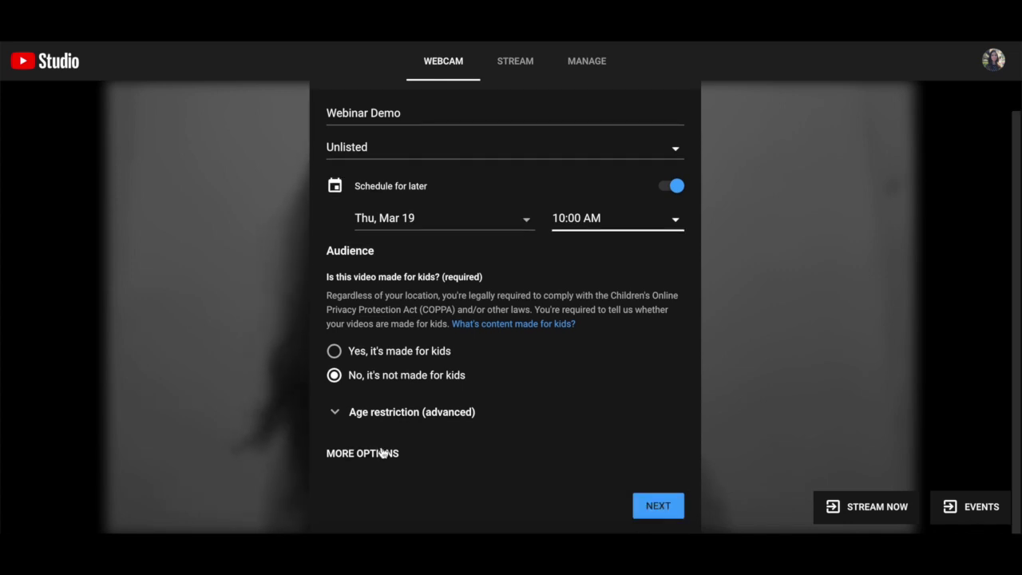
click(384, 453)
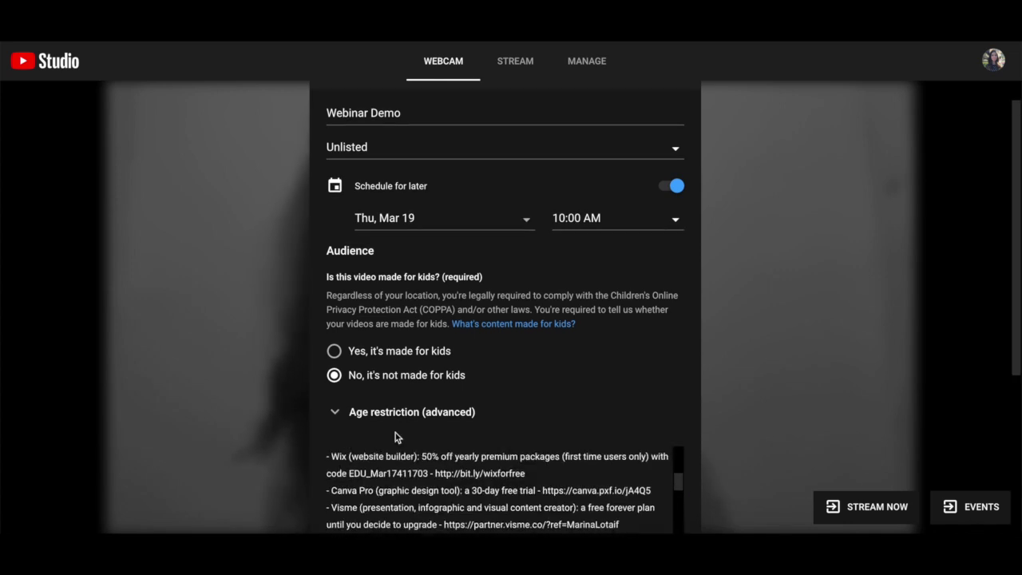
scroll(465, 357, down, 1)
scroll(466, 357, down, 3)
click(453, 353)
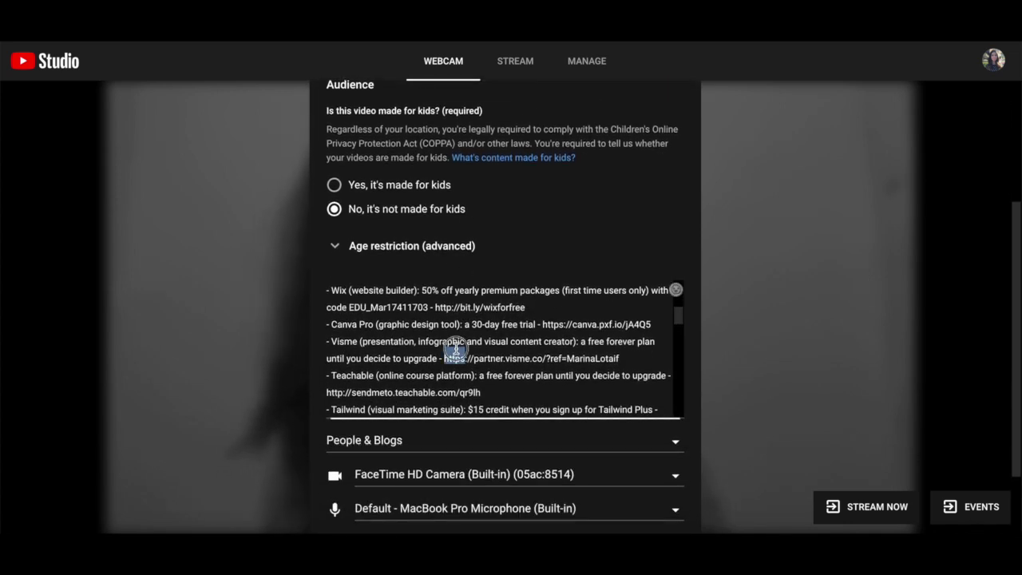
key(ctrl+a)
key(BackSpace)
click(406, 355)
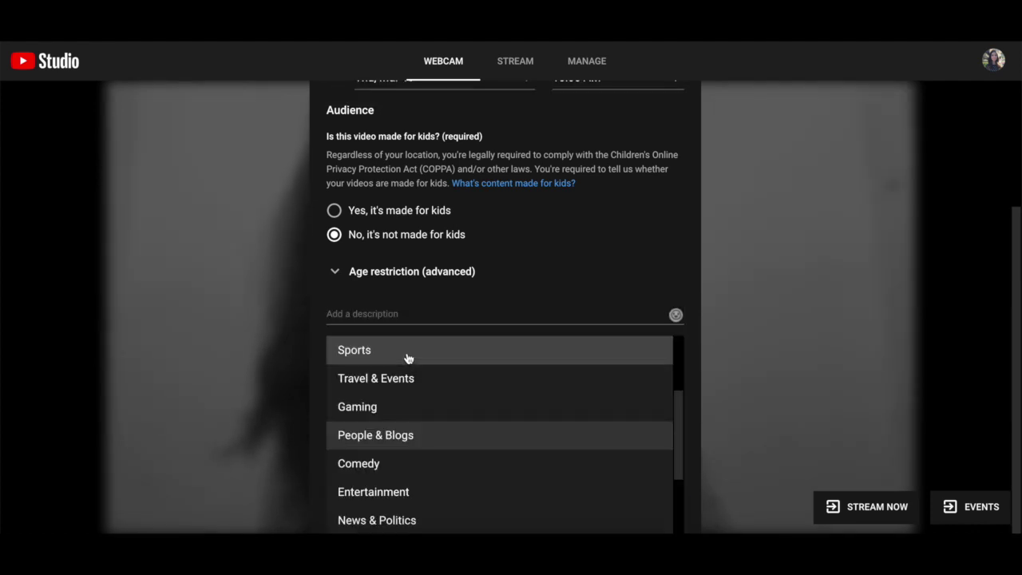
click(479, 272)
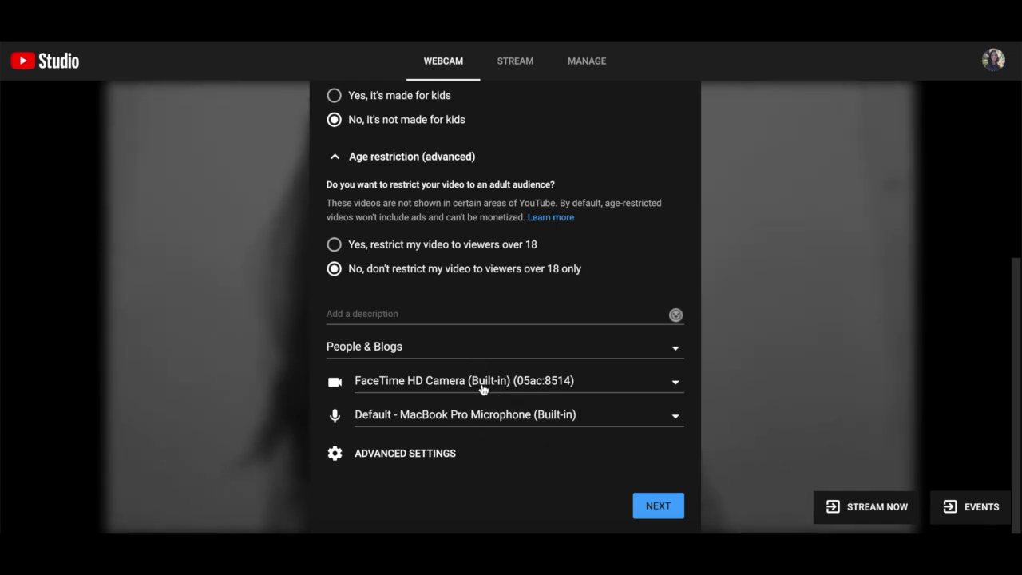
Create the scheduled Webinar Demo stream and copy its youtu.be share link
click(660, 509)
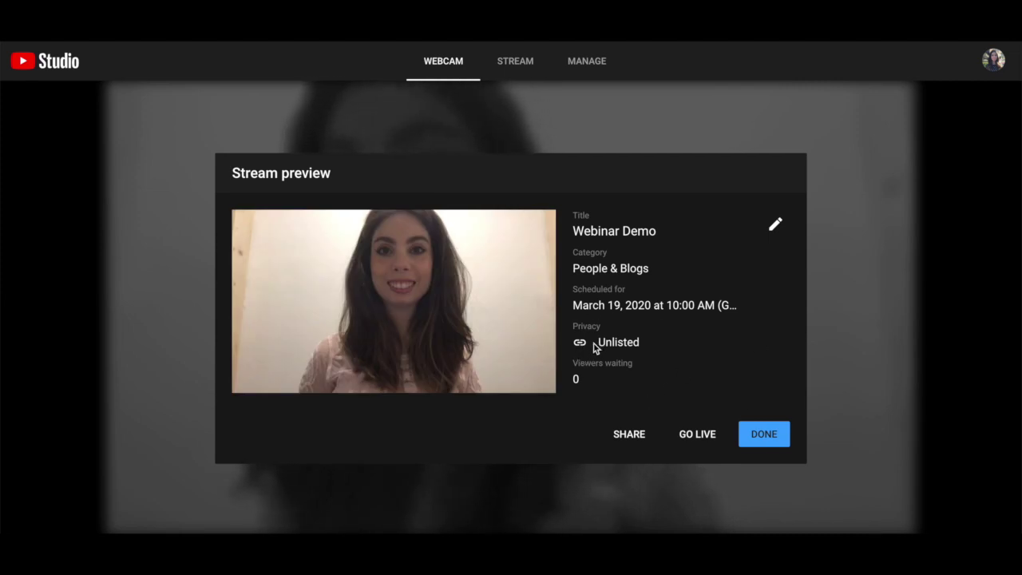
click(623, 435)
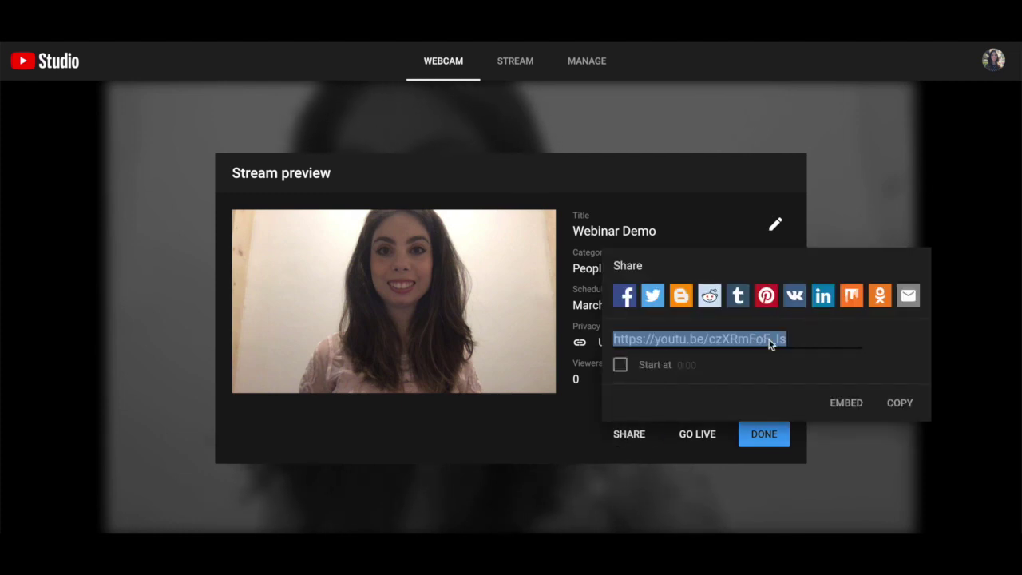
click(533, 423)
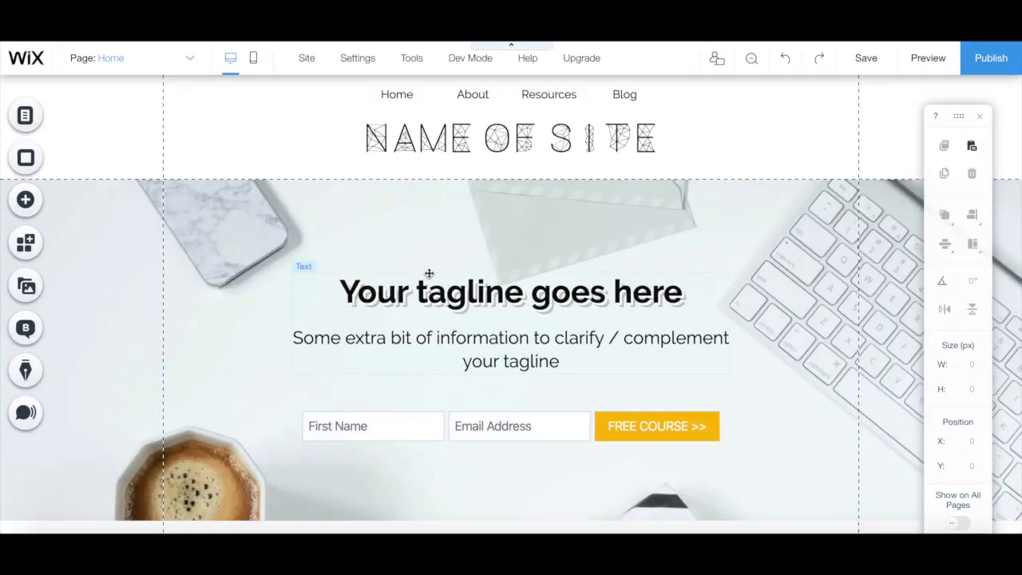
Add a blank page named Webinar in Menus & Pages and open its Settings
click(324, 240)
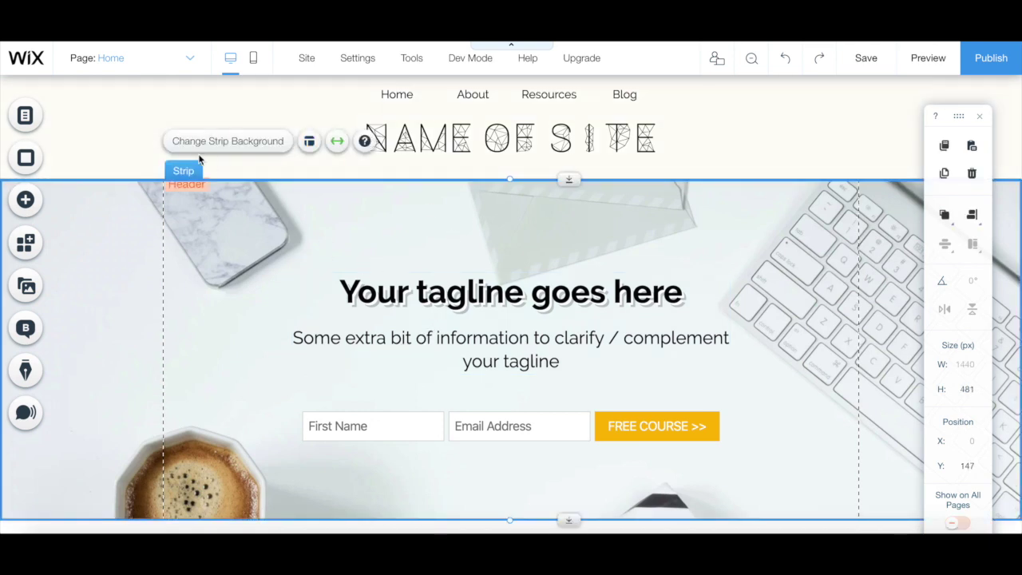
click(36, 119)
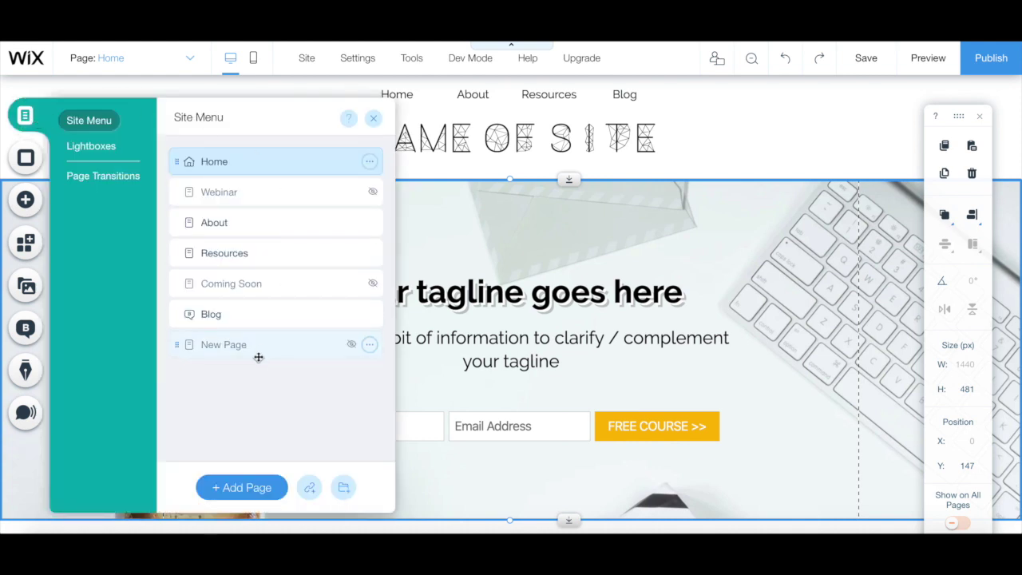
click(231, 493)
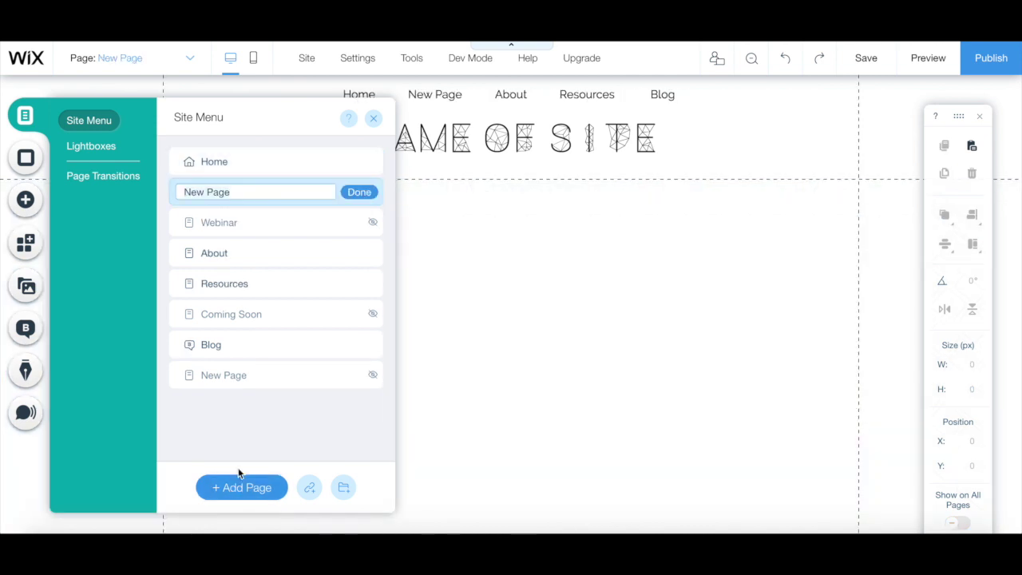
text(We)
text(binar)
click(364, 193)
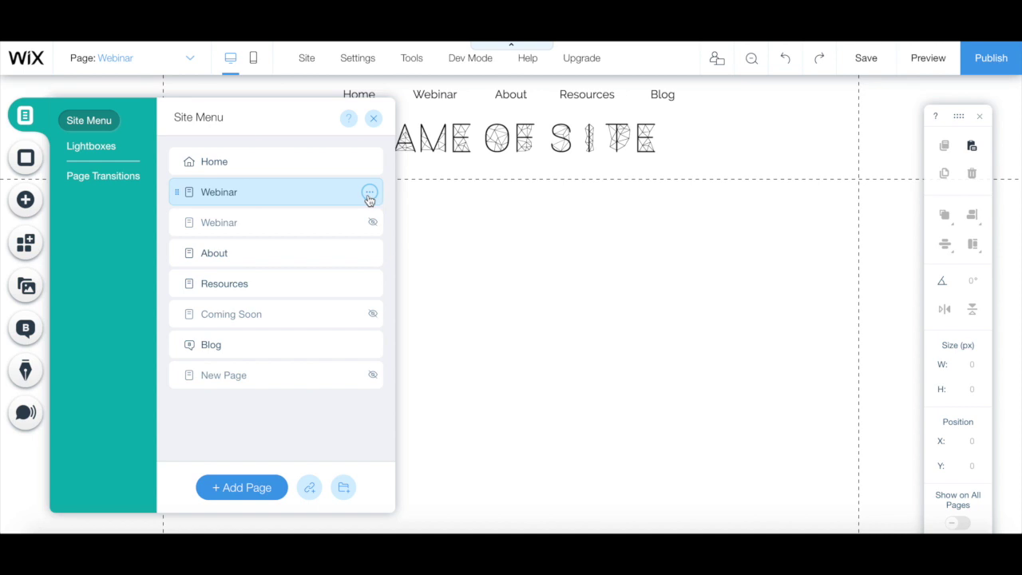
click(368, 193)
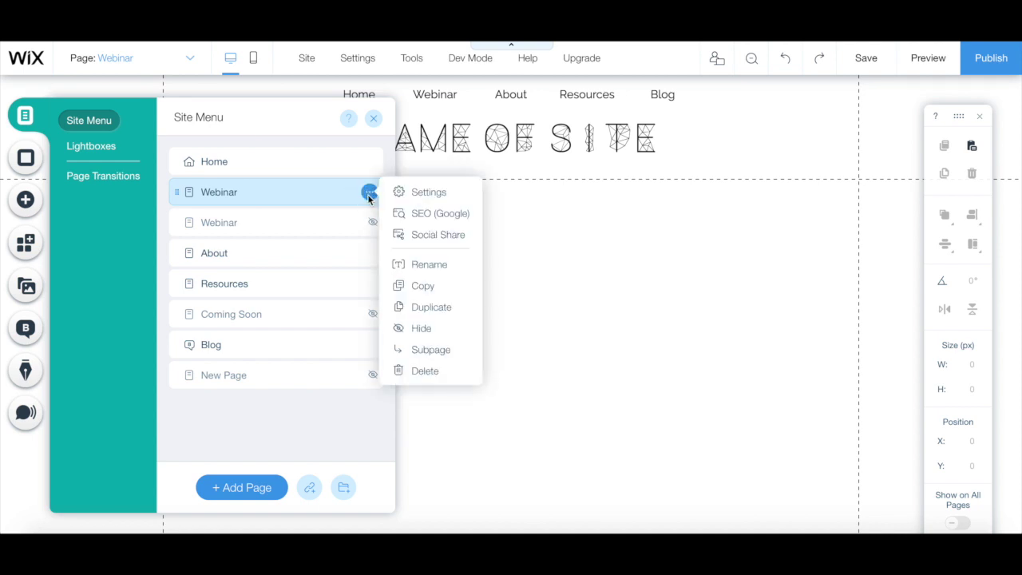
click(411, 200)
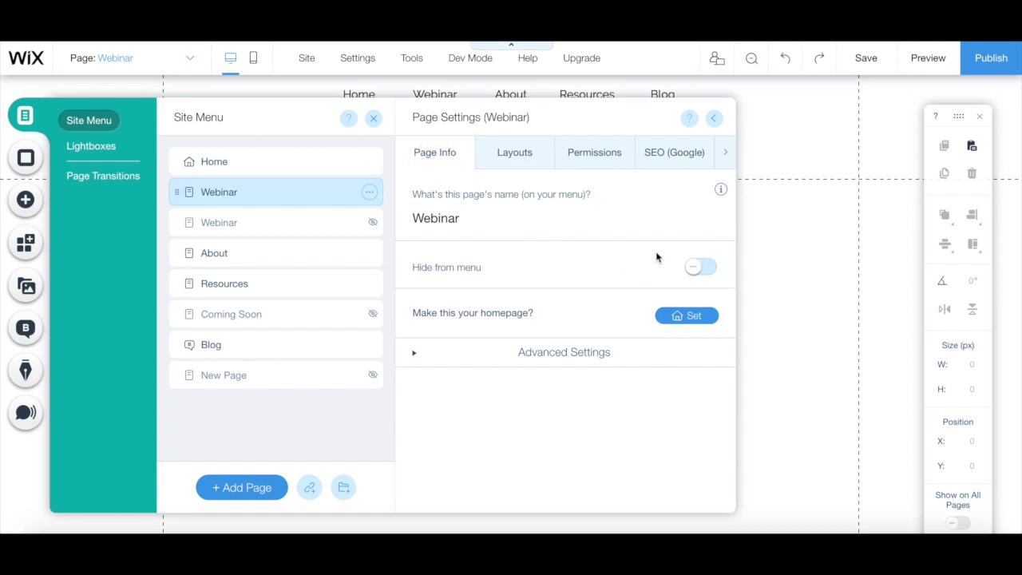
Give the Webinar page the No Header & Footer layout
click(694, 271)
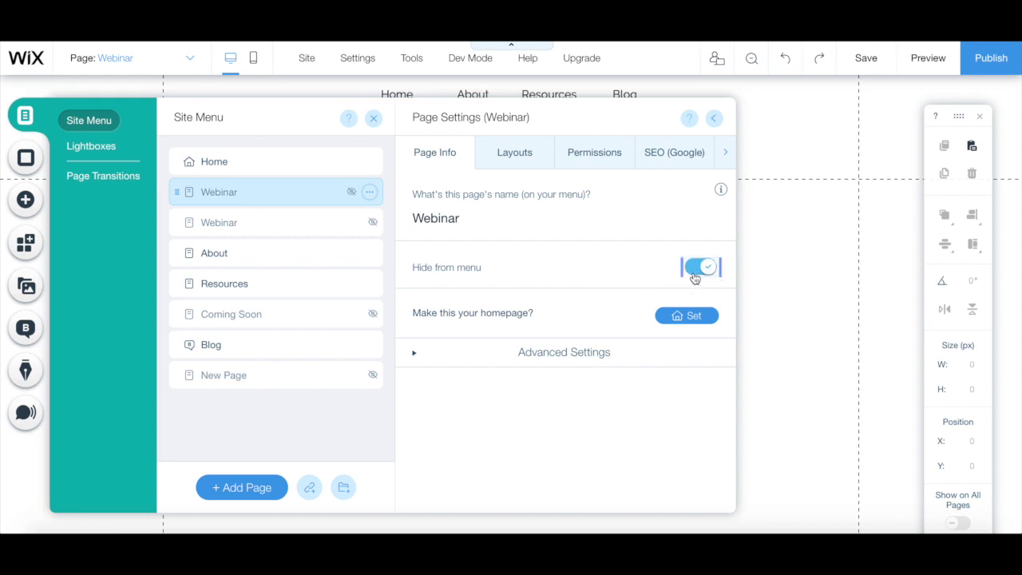
click(518, 156)
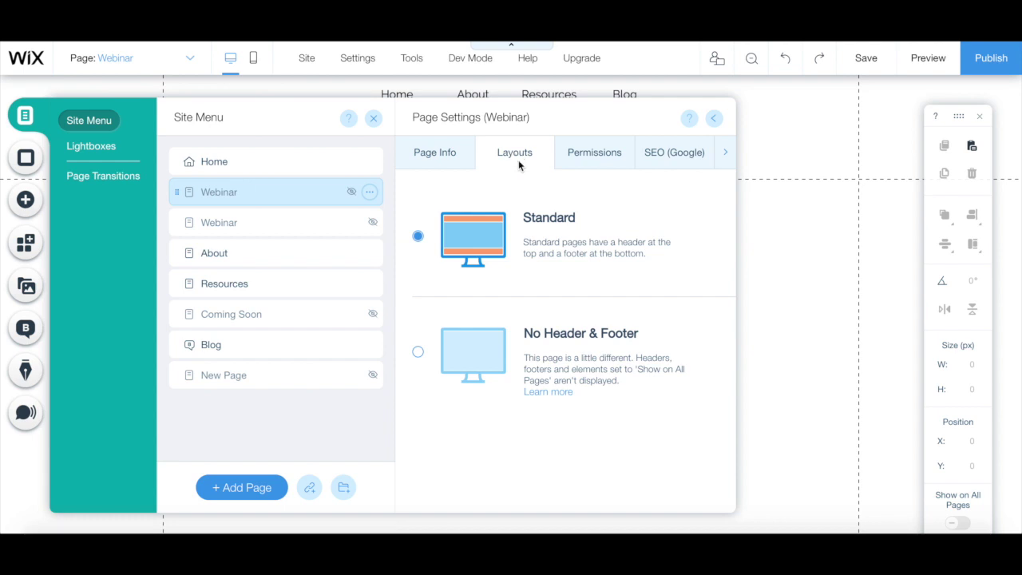
click(492, 382)
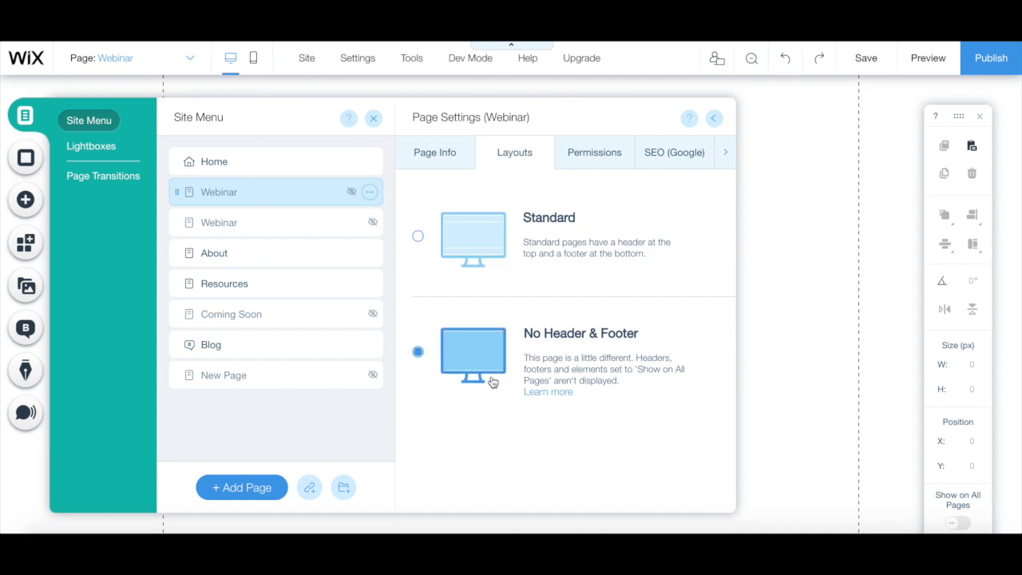
Set the page's SEO URL slug to webinardemo and search title to 'Webinar Demo'
click(670, 166)
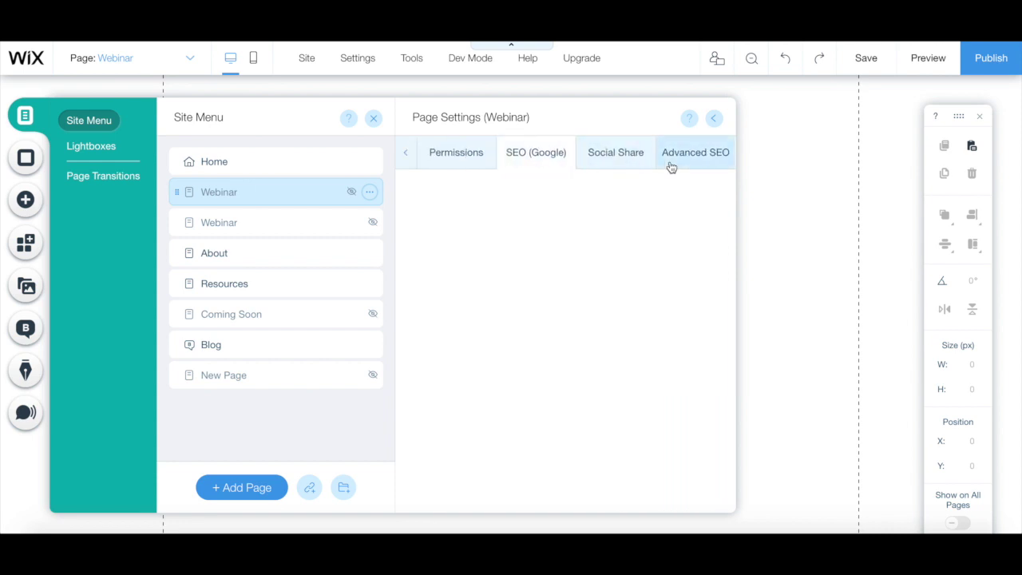
scroll(582, 357, down, 1)
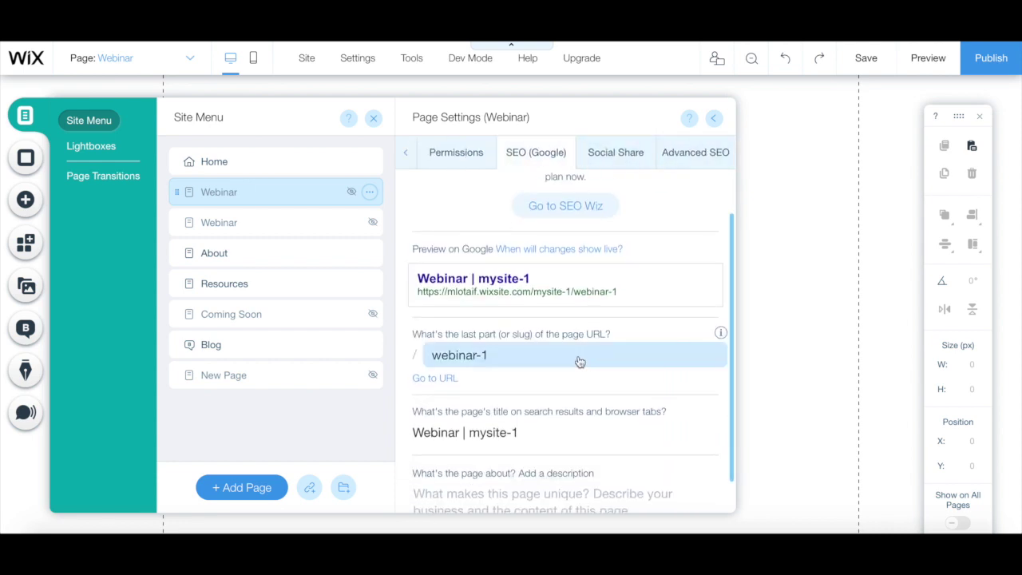
click(474, 355)
click(487, 355)
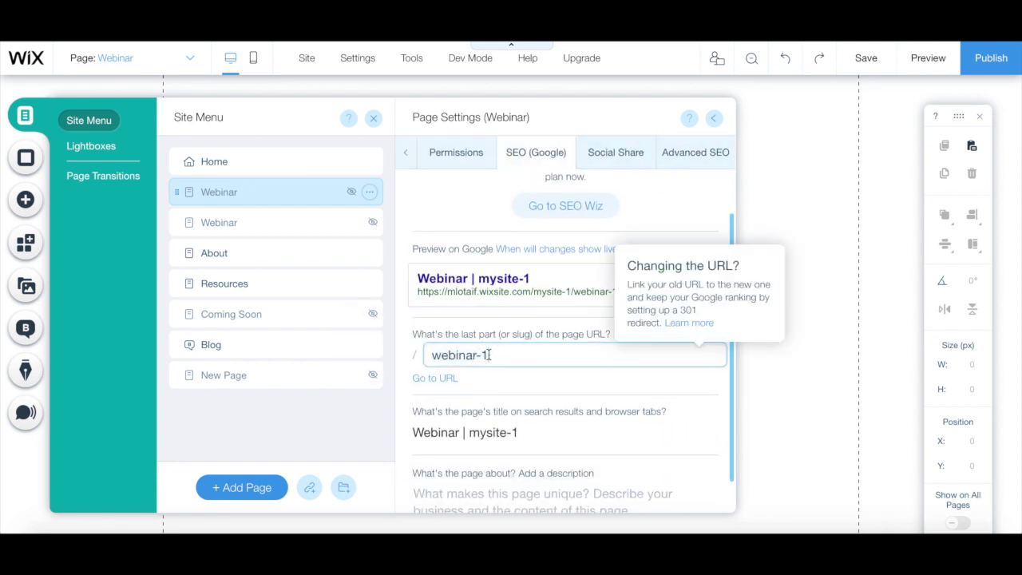
key(BackSpace)
key(BackSpace)
text(de)
click(439, 435)
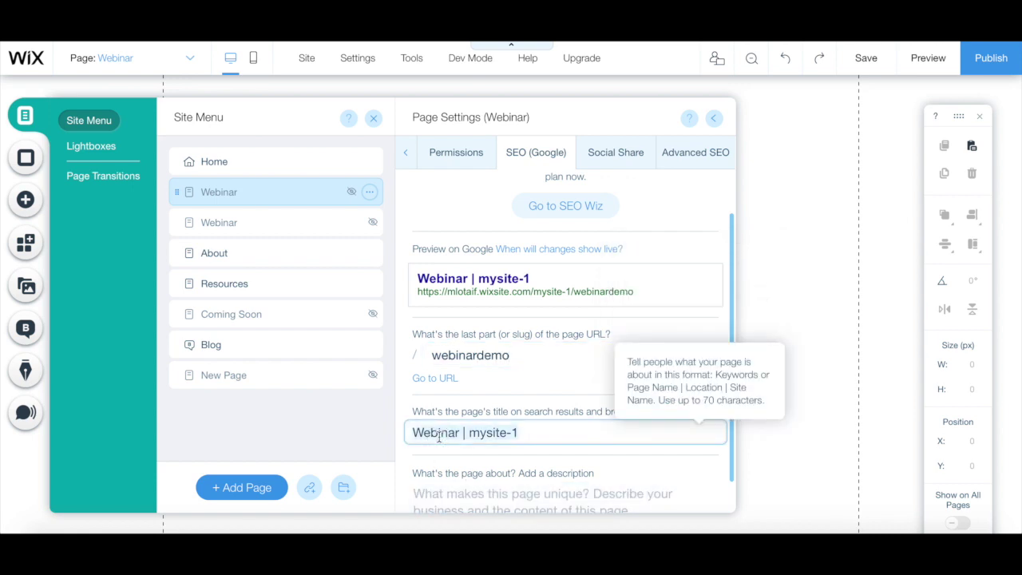
drag(459, 432, 570, 435)
key(BackSpace)
text(D)
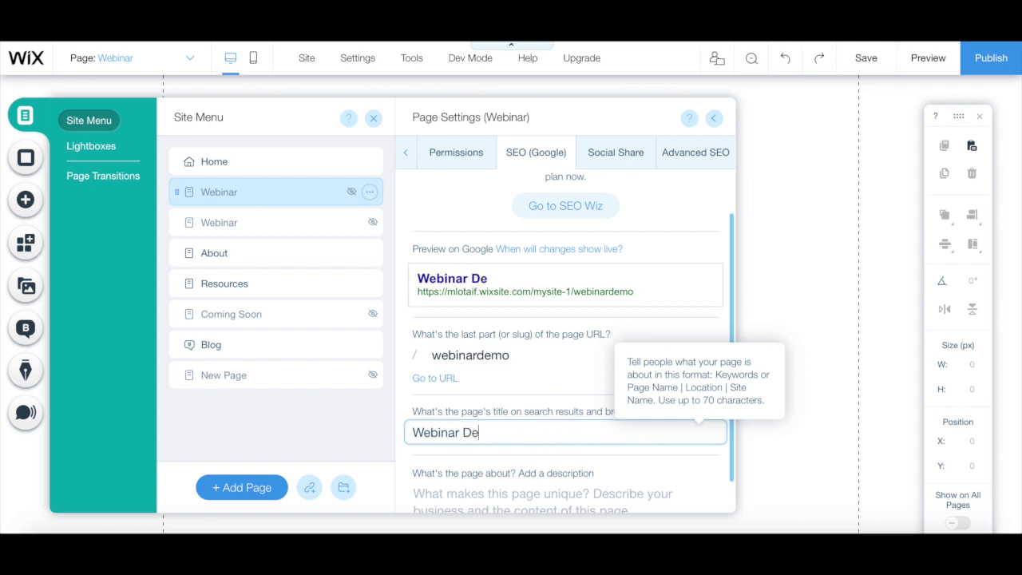
text(mo)
Add the SEO description 'This is a webinar demo' and close page settings
scroll(565, 399, down, 2)
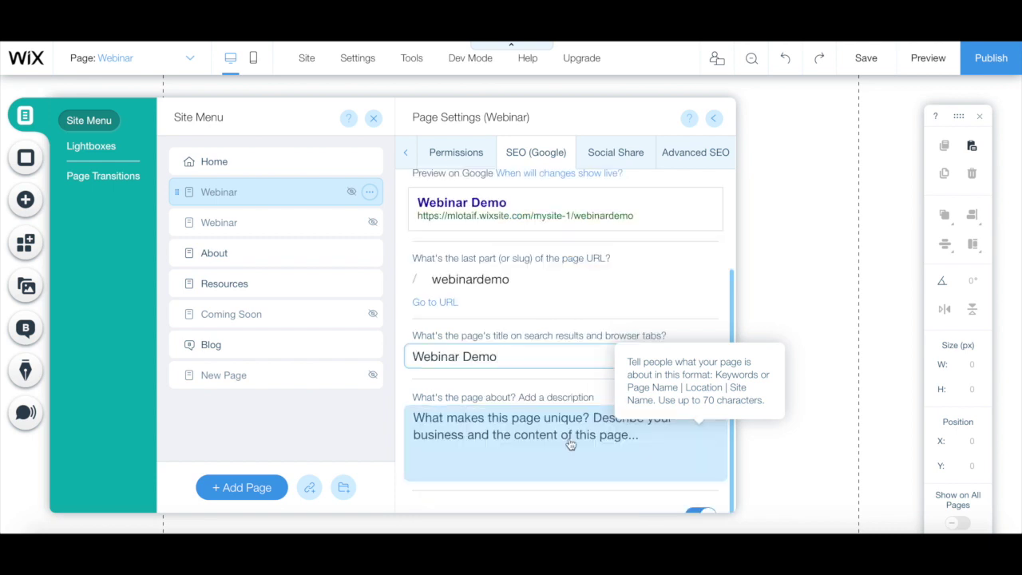
click(520, 439)
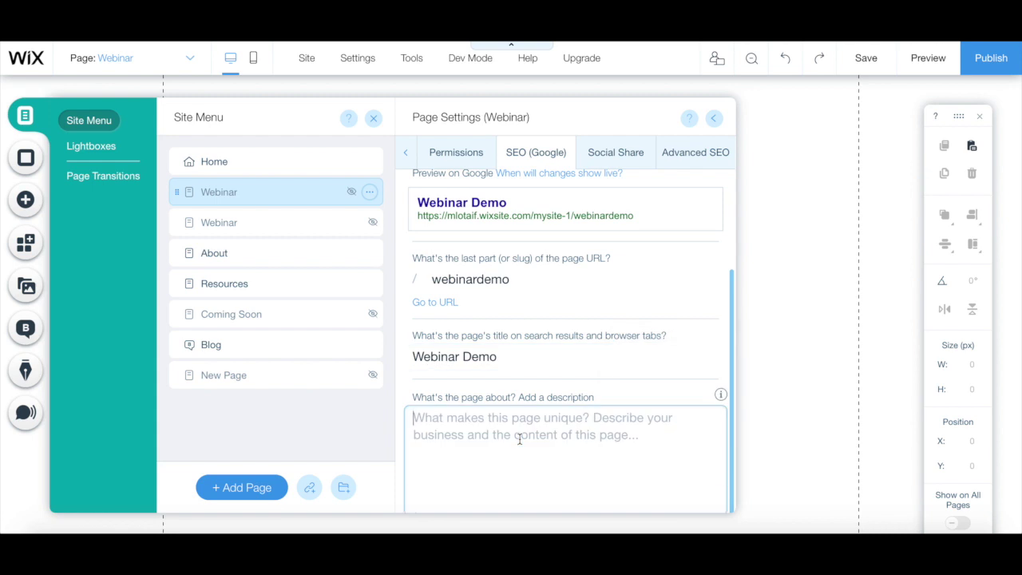
text(This is a )
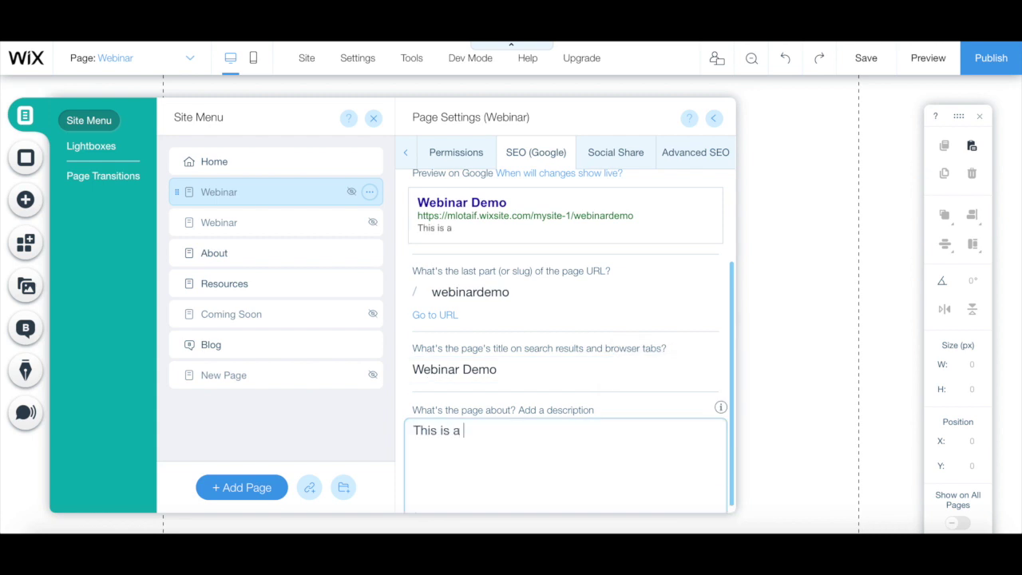
text(webinar demo)
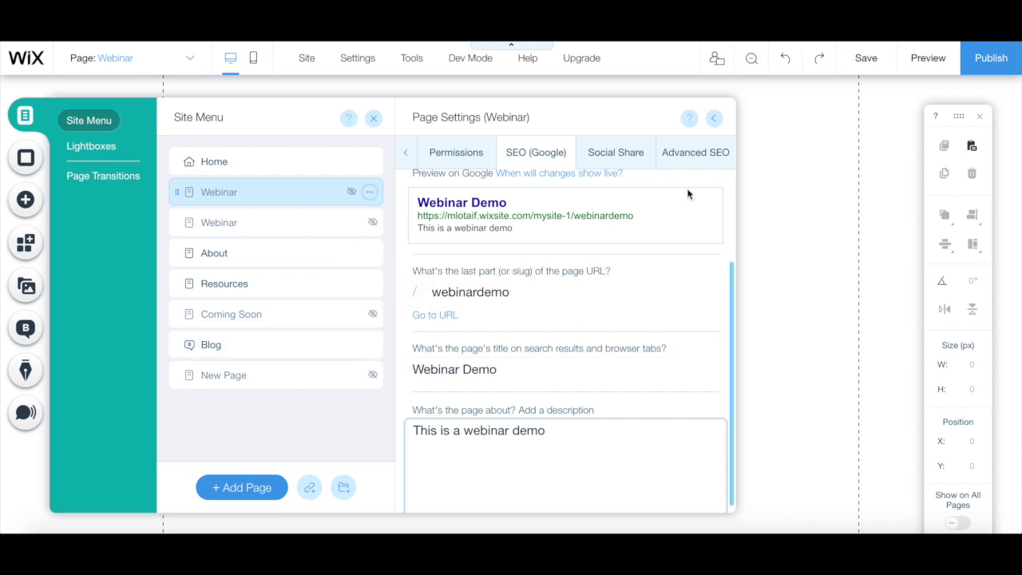
click(712, 119)
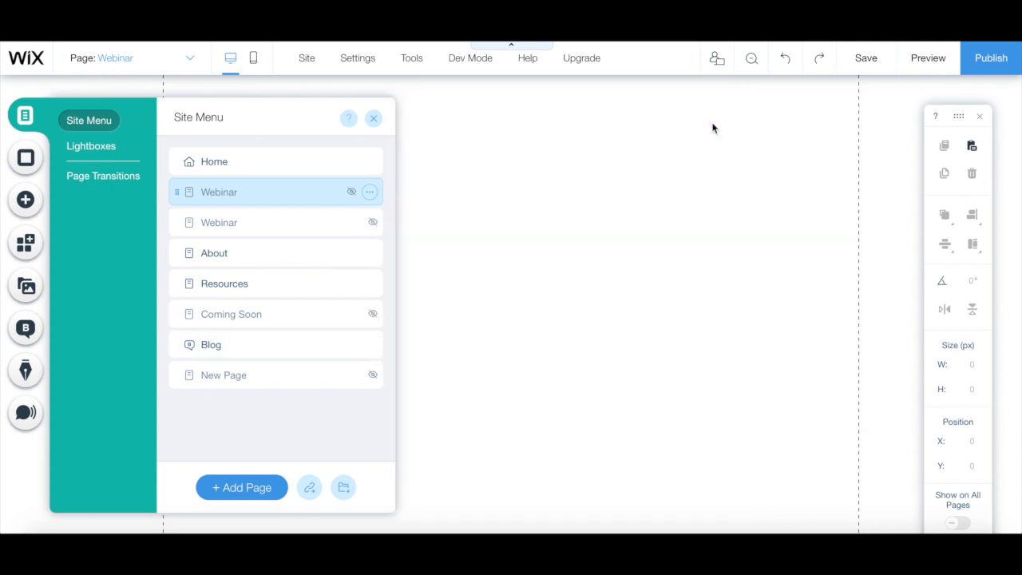
Add a Heading 1 text element reading 'Yes To Tech'
click(371, 120)
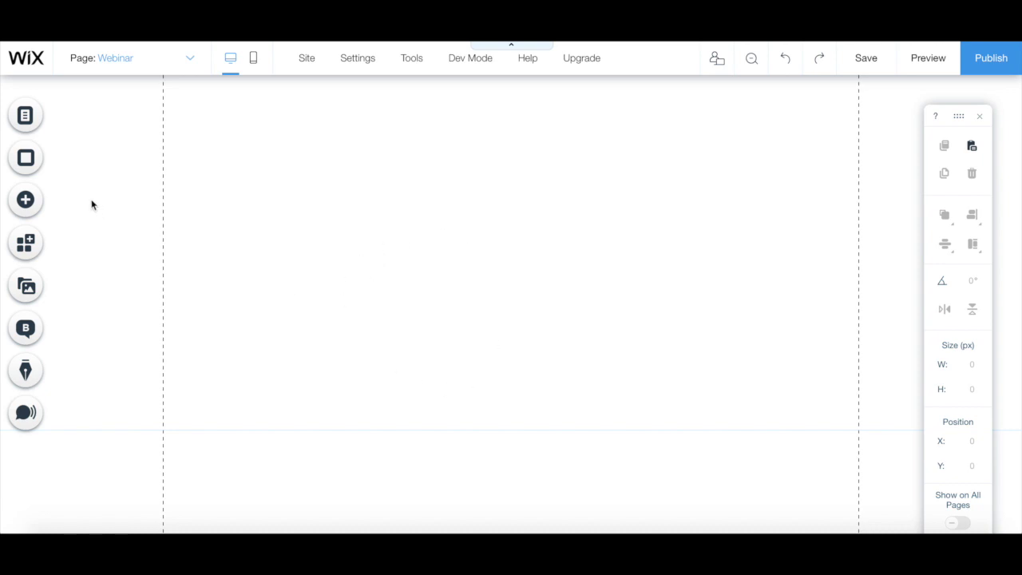
click(27, 201)
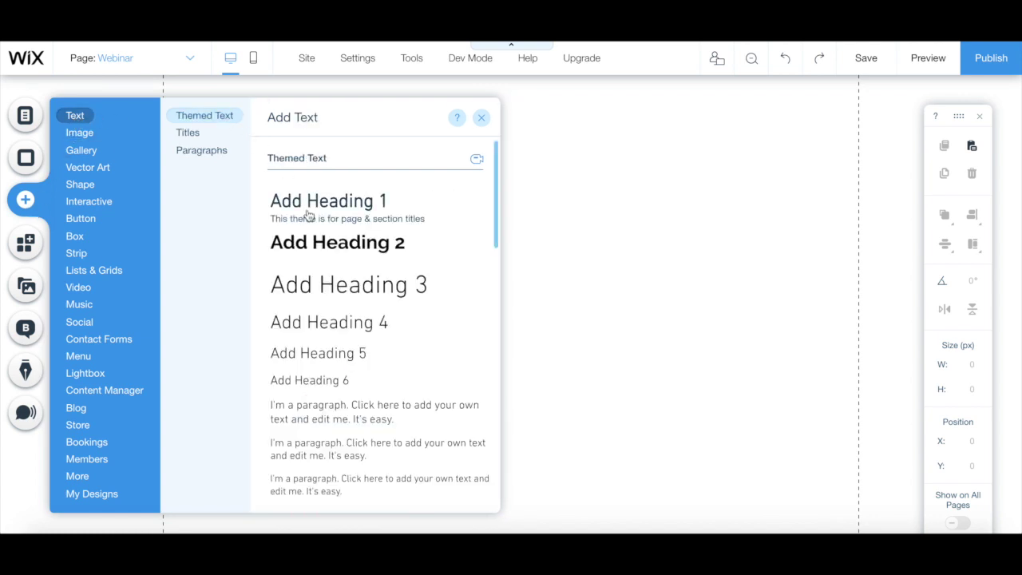
click(308, 214)
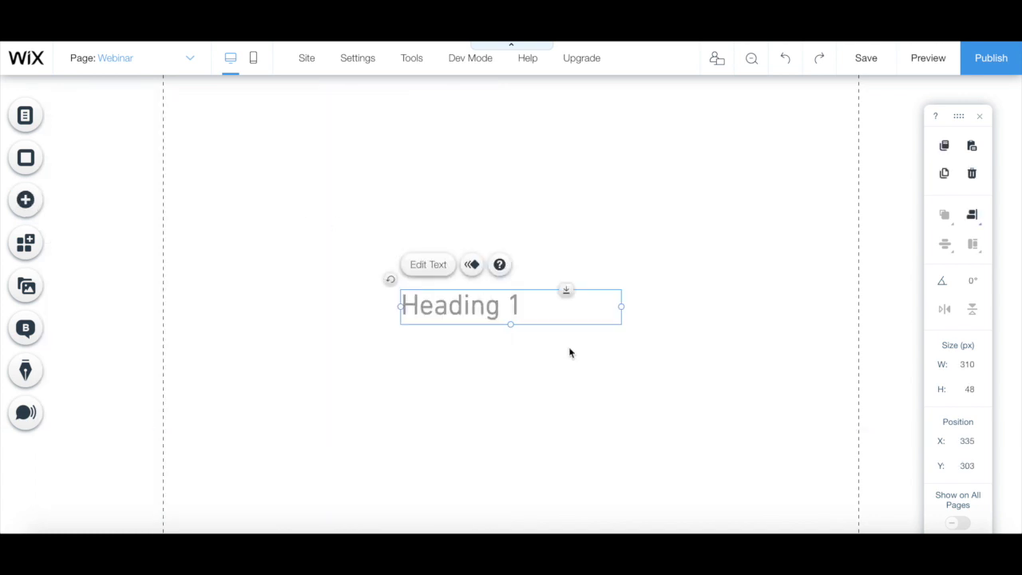
double_click(458, 314)
text(Y)
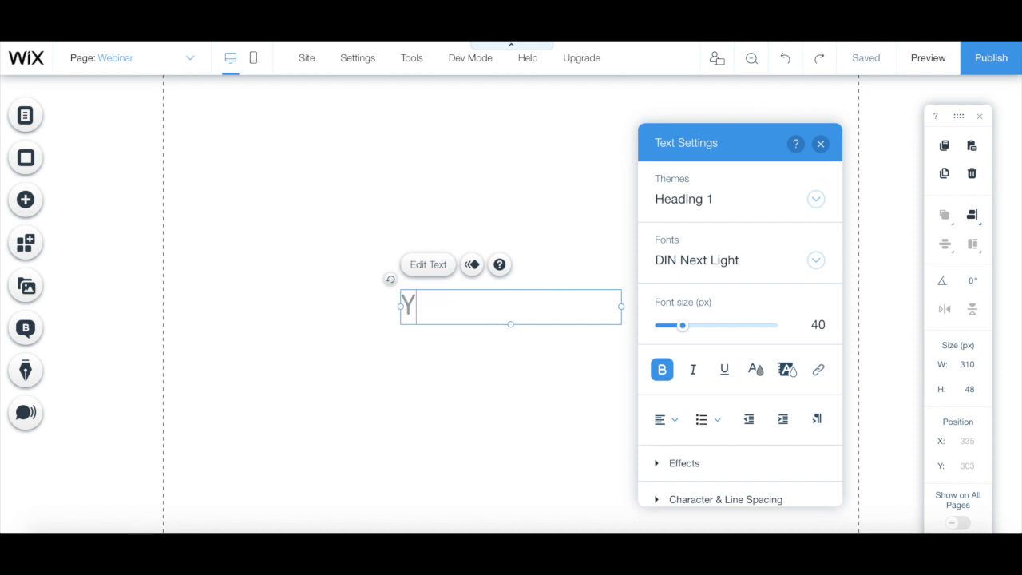
text(es To Tech)
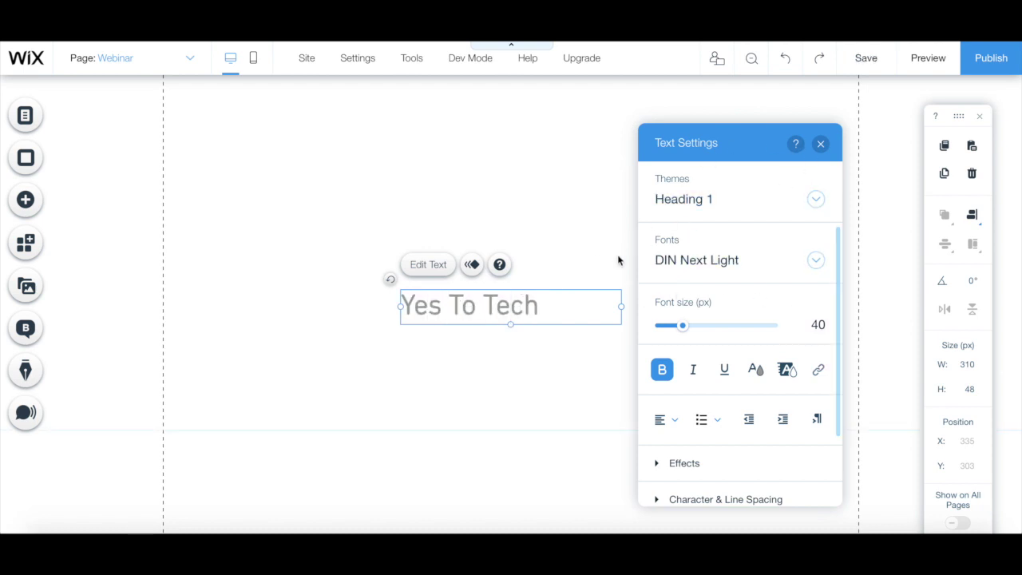
Format the heading in the Amethyst font at size 50 with bold off
triple_click(436, 313)
click(673, 261)
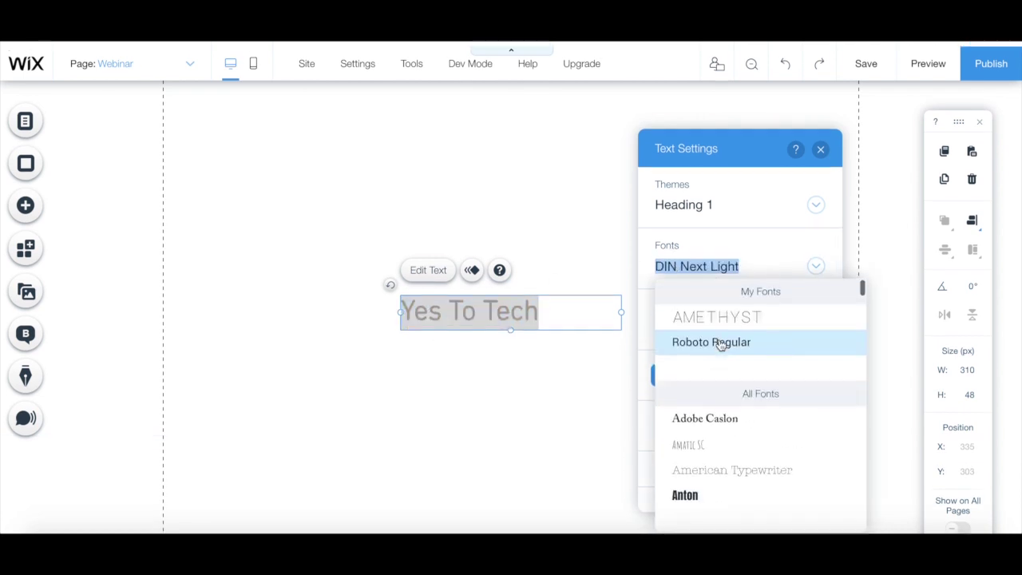
click(712, 315)
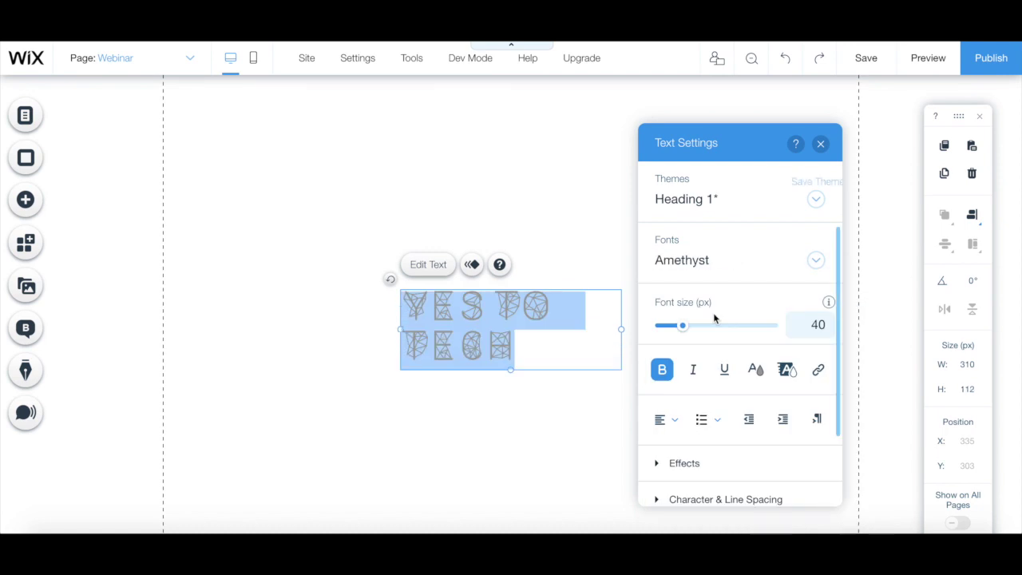
click(818, 326)
text(50)
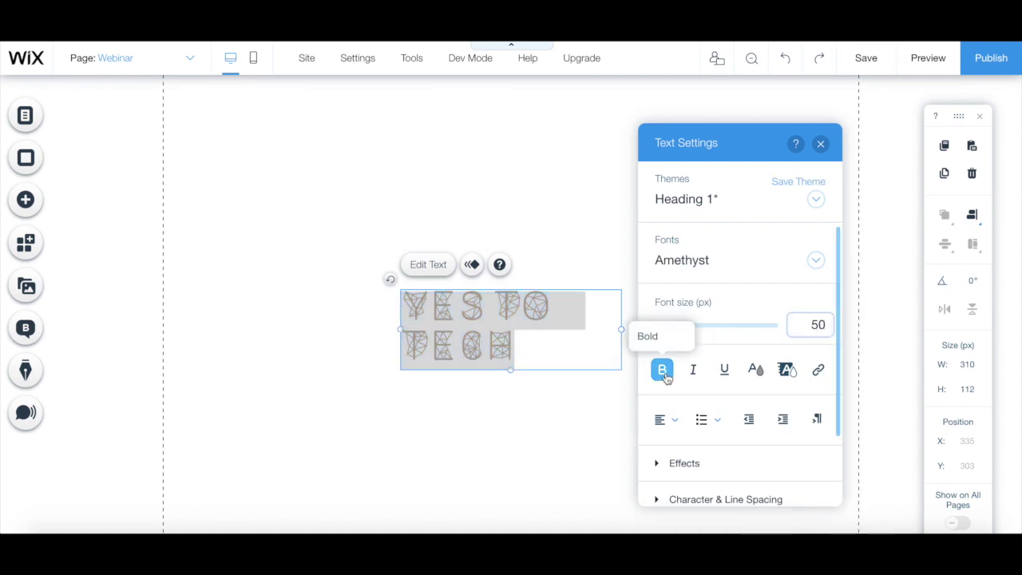
click(661, 369)
click(755, 369)
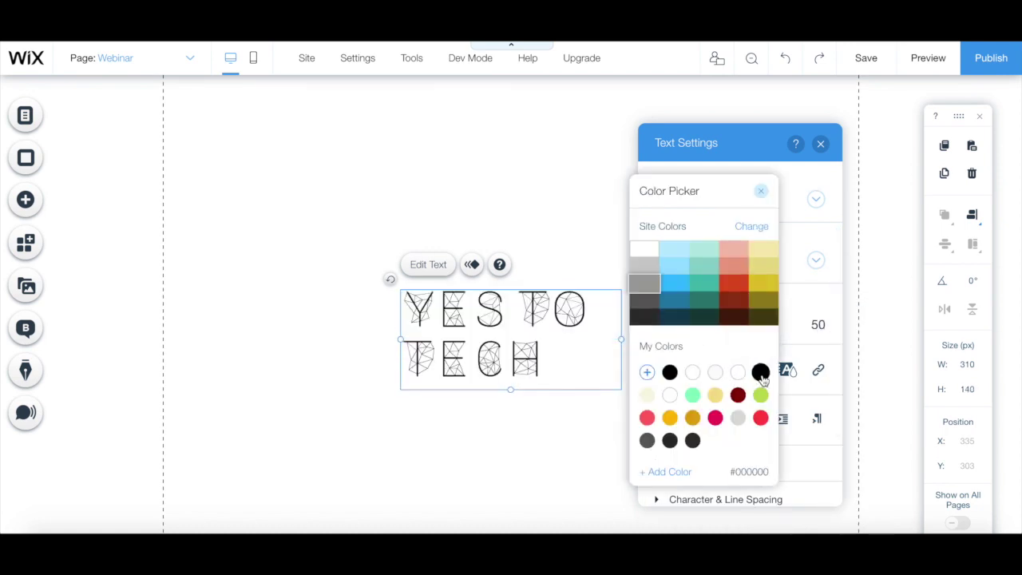
click(280, 441)
Widen the heading onto one line, set its alignment, and move it to the page top
click(603, 310)
drag(624, 339, 758, 339)
double_click(702, 311)
click(206, 419)
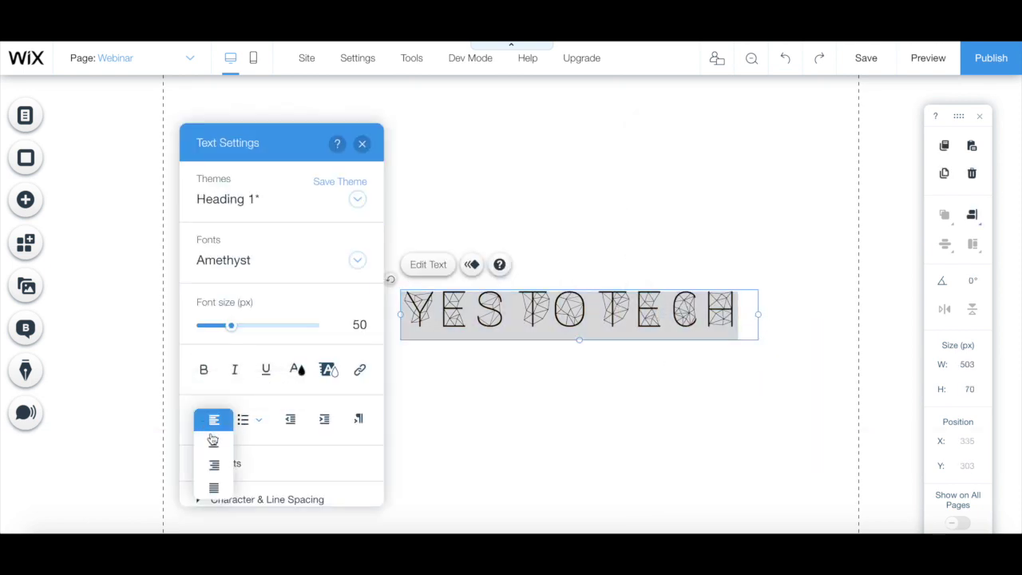
click(213, 441)
click(447, 392)
drag(536, 324, 471, 137)
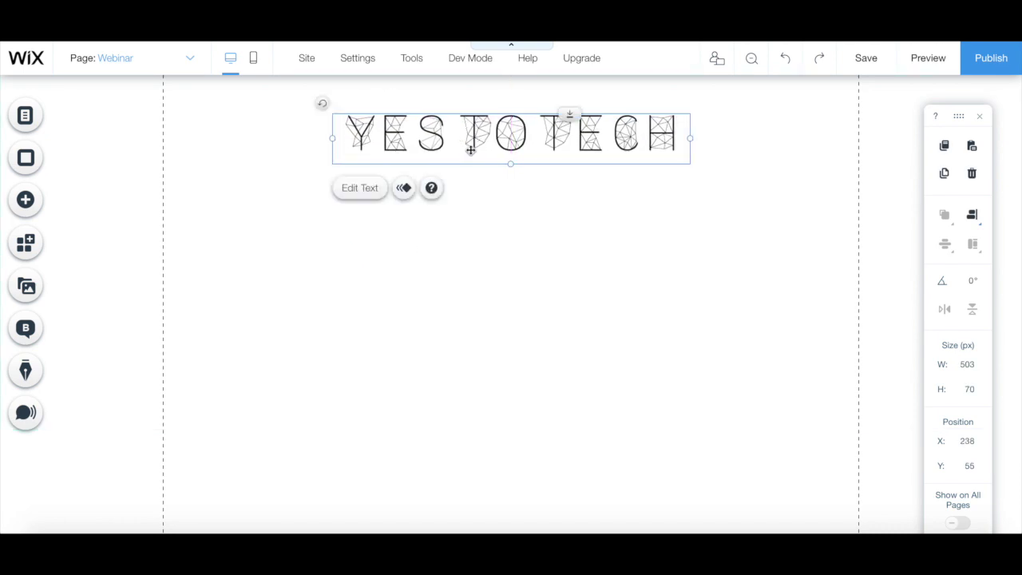
click(501, 316)
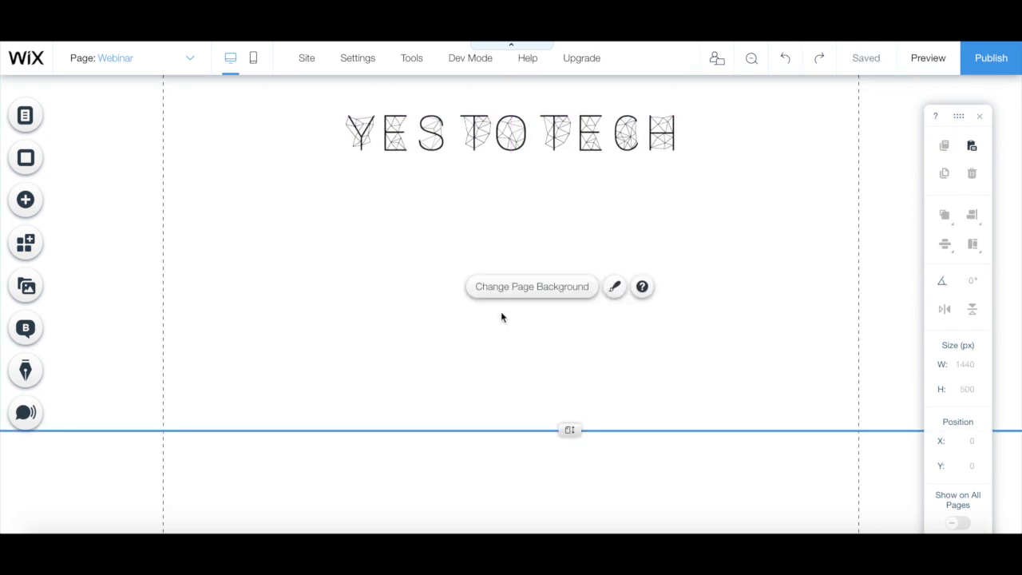
click(25, 203)
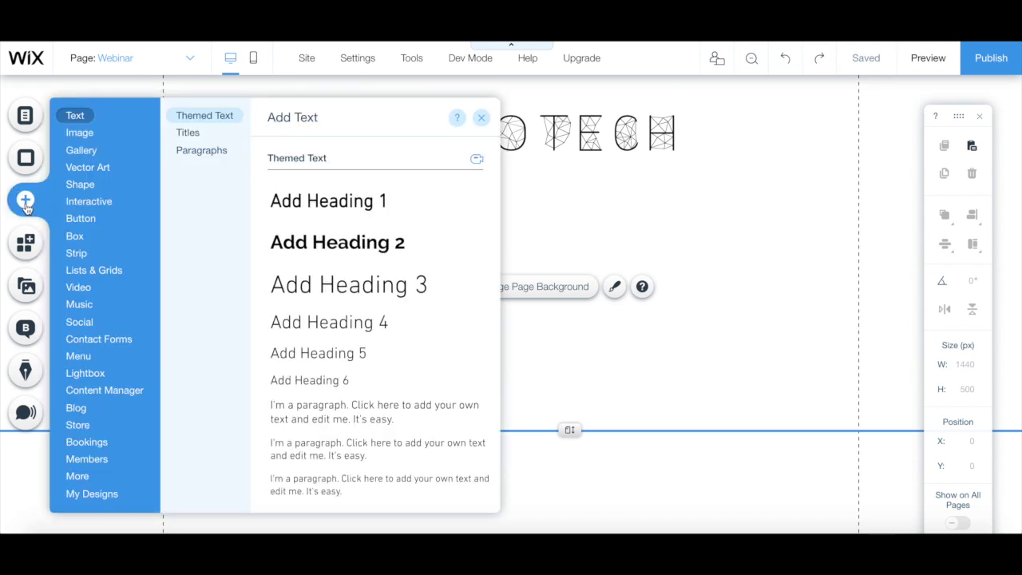
Add a Heading 2 text element reading 'Webinar Title'
click(299, 246)
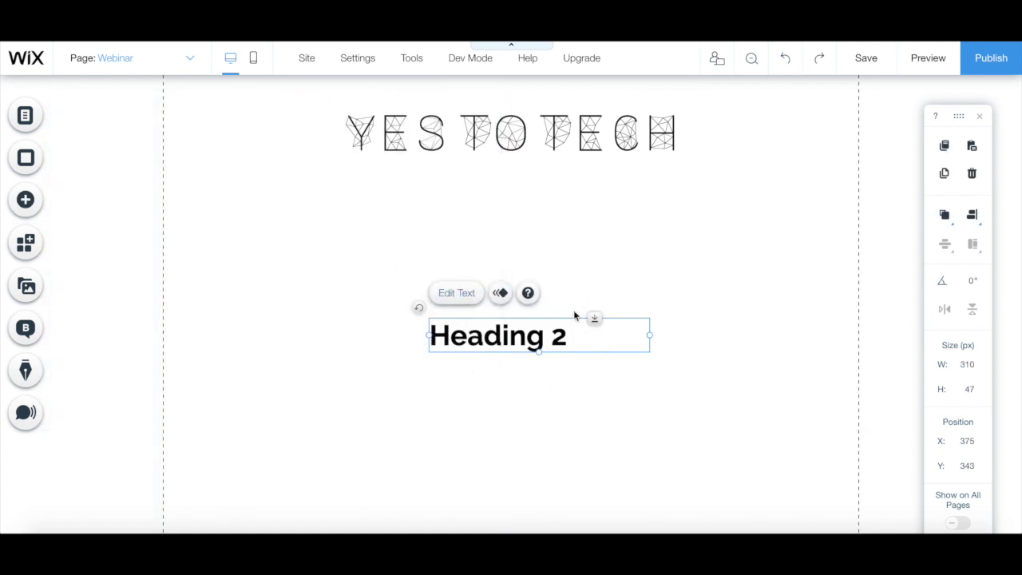
double_click(498, 333)
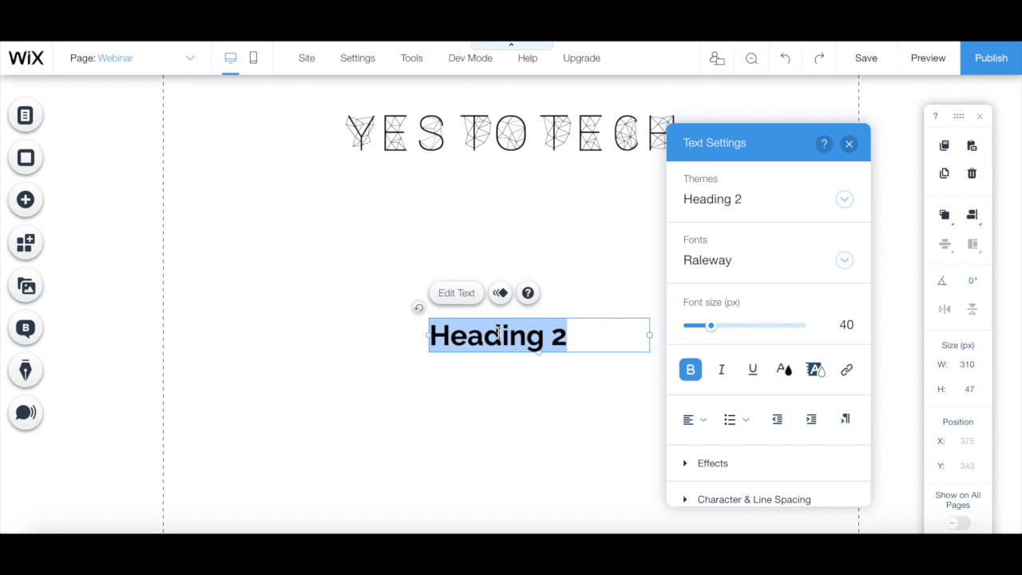
text(Webinar Tit)
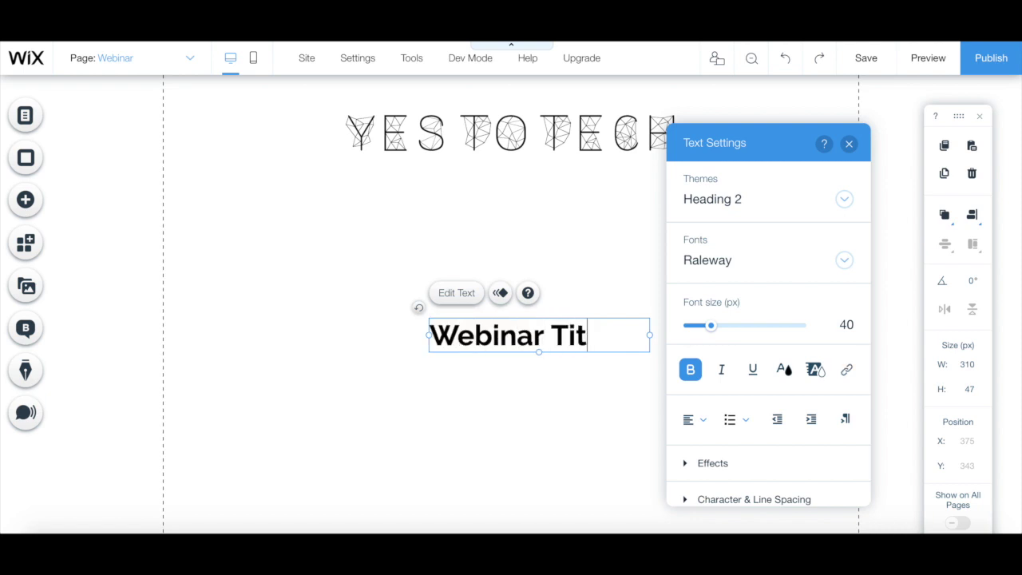
text(le)
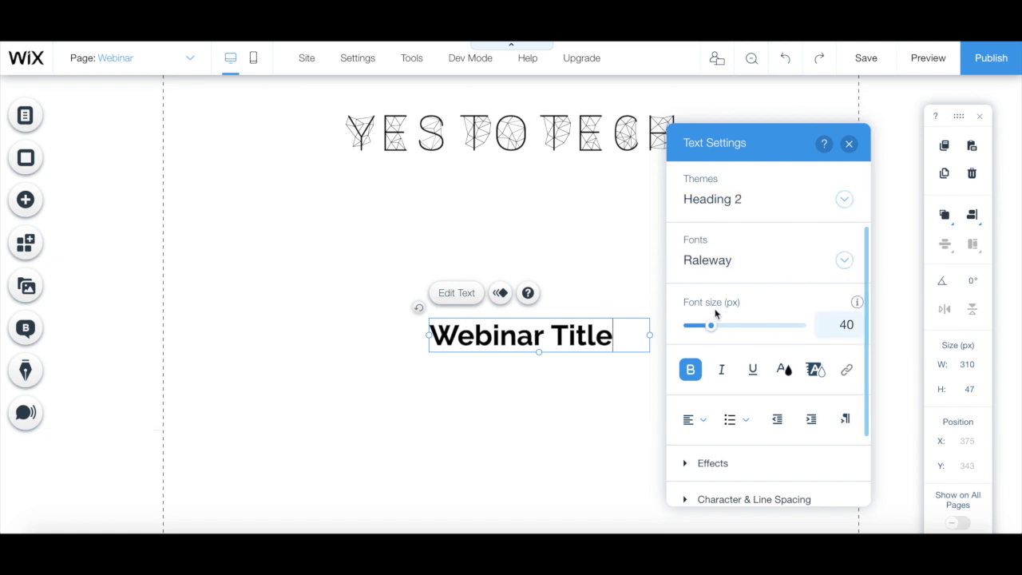
Center-align 'Webinar Title' and place it directly beneath the YES TO TECH logo
triple_click(541, 334)
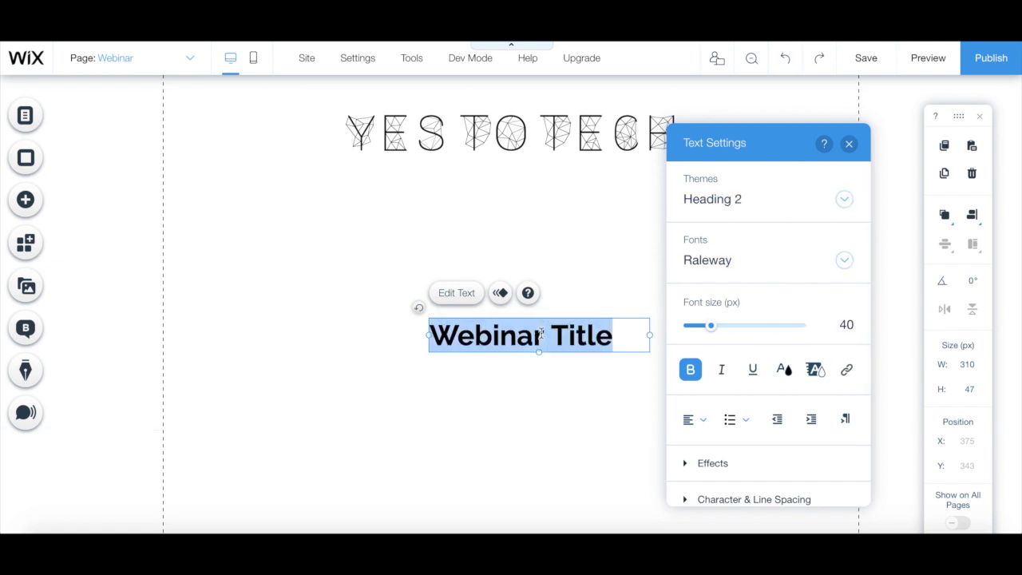
click(689, 419)
click(700, 442)
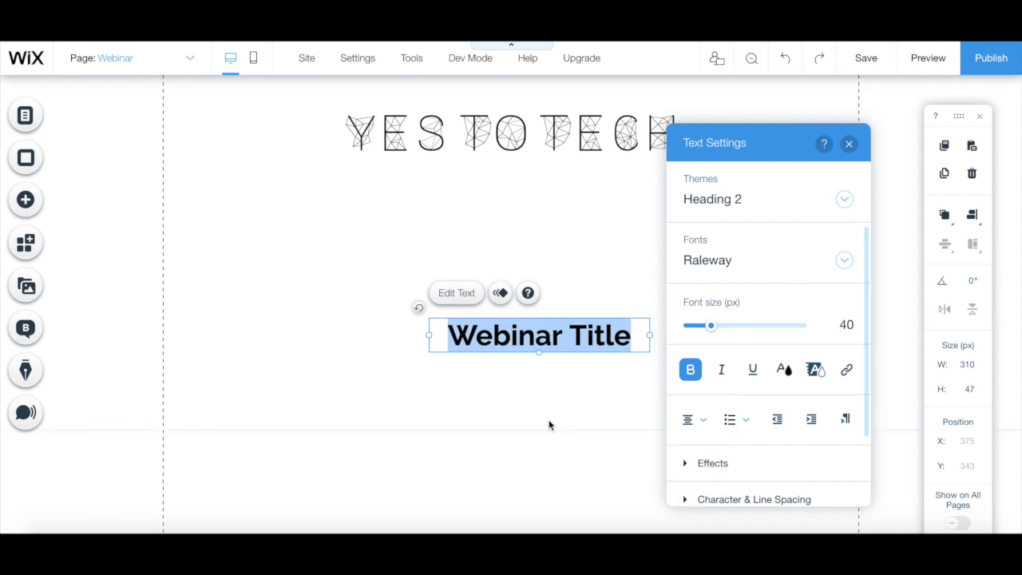
click(548, 424)
drag(523, 334, 494, 194)
click(338, 283)
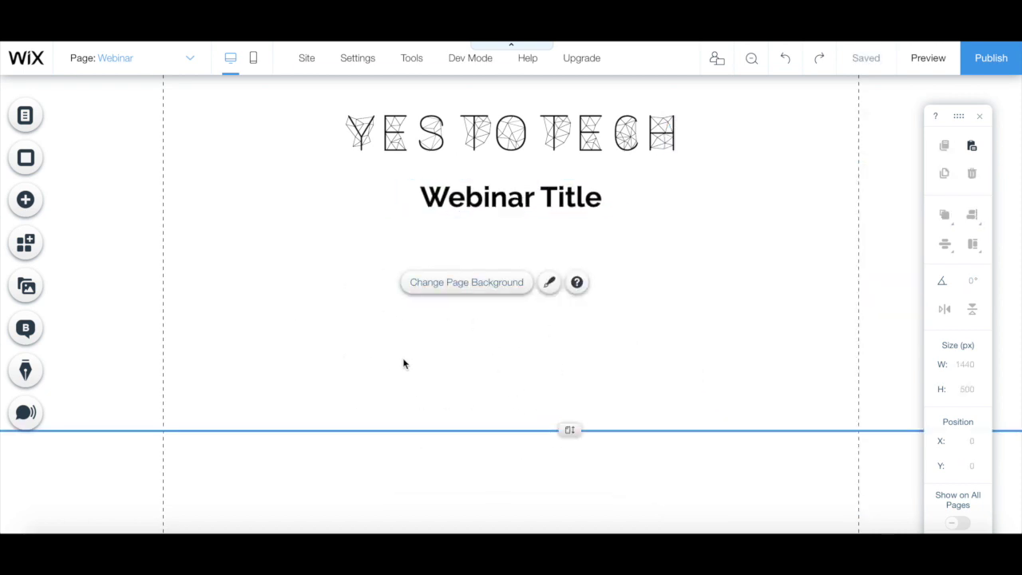
click(25, 202)
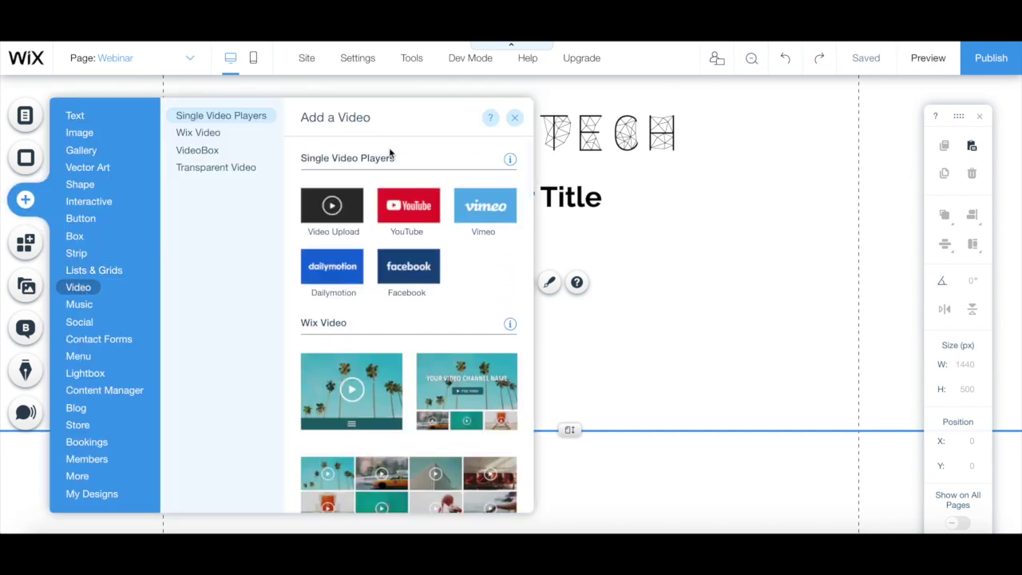
Add a YouTube player and replace its video URL with the copied Webinar Demo link
click(390, 208)
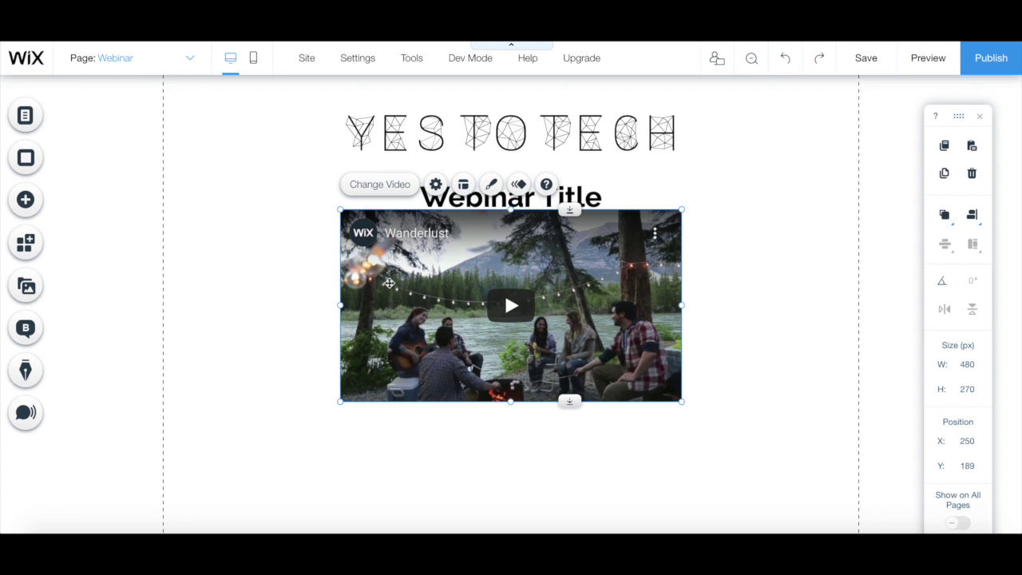
click(368, 191)
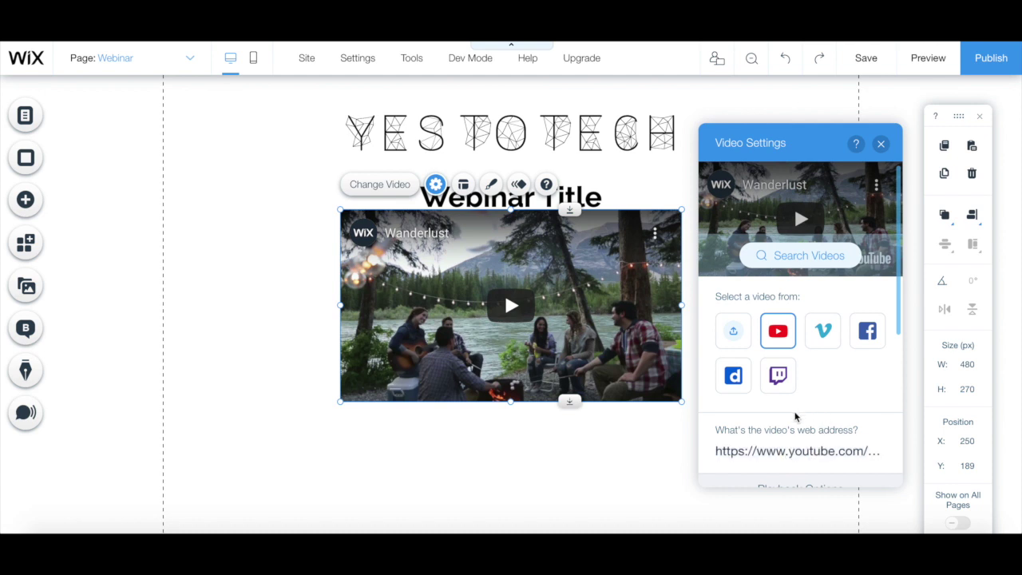
scroll(795, 416, down, 1)
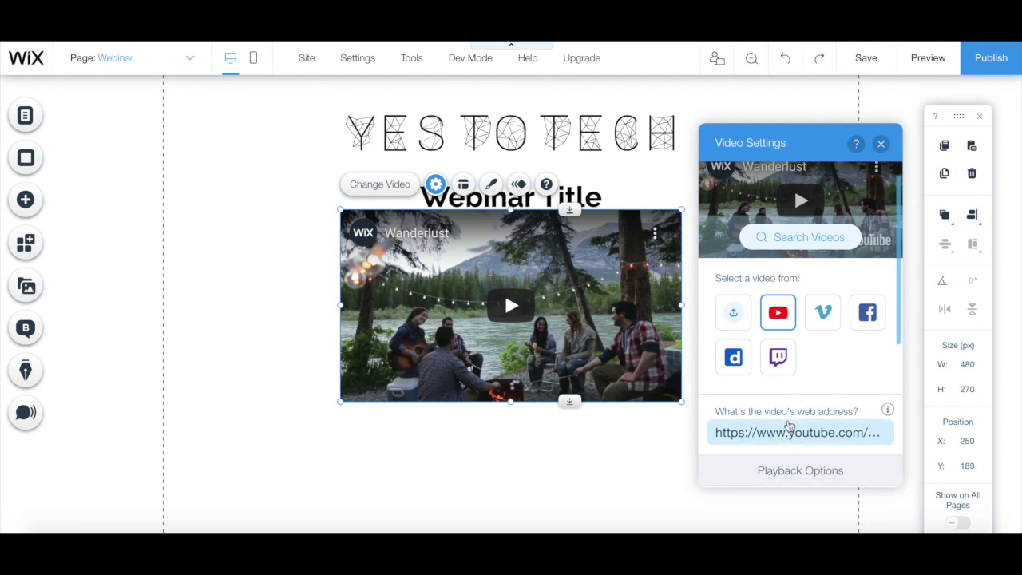
click(786, 431)
key(ctrl+a)
key(BackSpace)
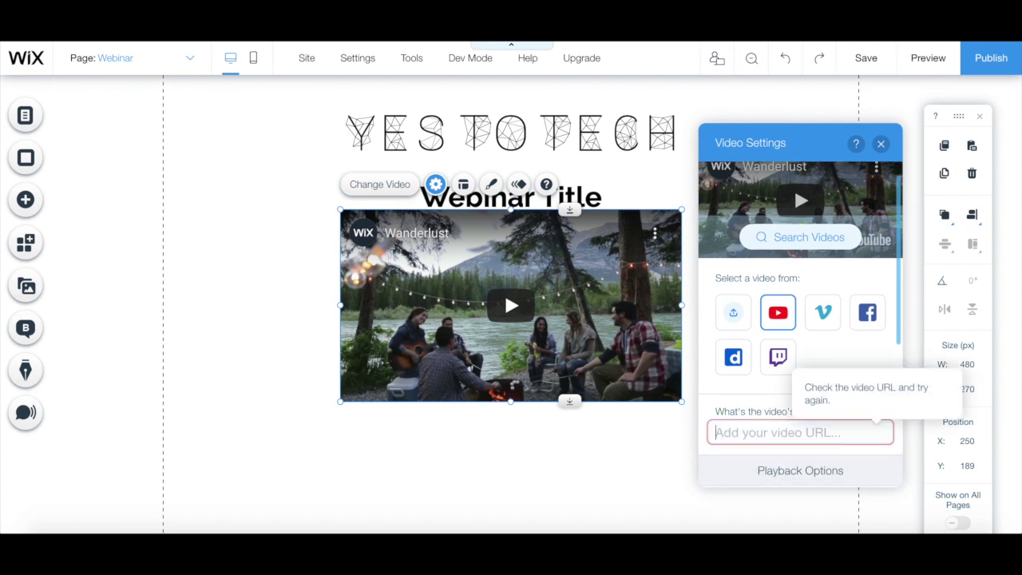
key(ctrl+v)
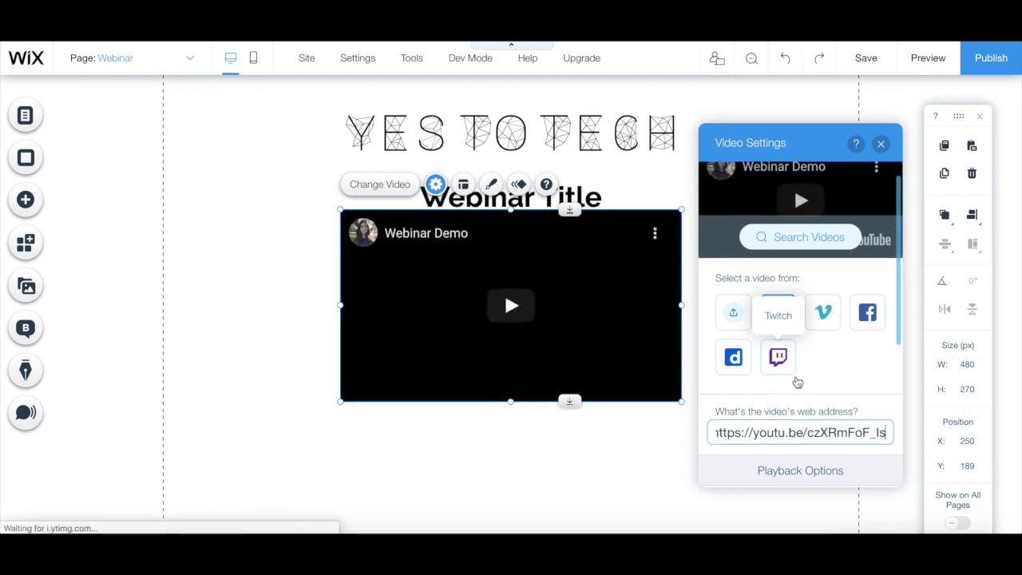
Turn on Autoplays in the player's Playback Options
scroll(796, 382, down, 1)
scroll(796, 382, down, 1)
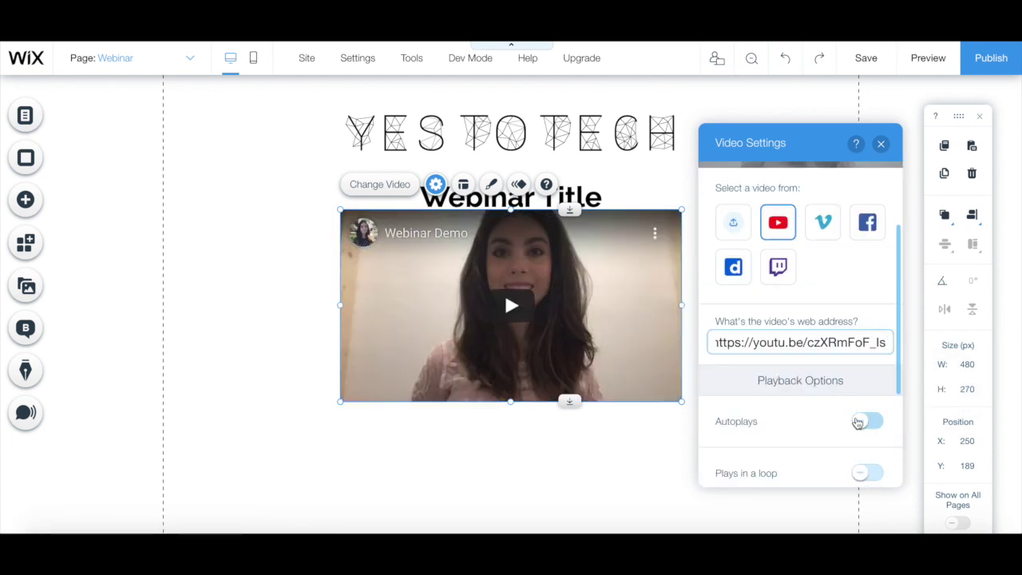
click(866, 421)
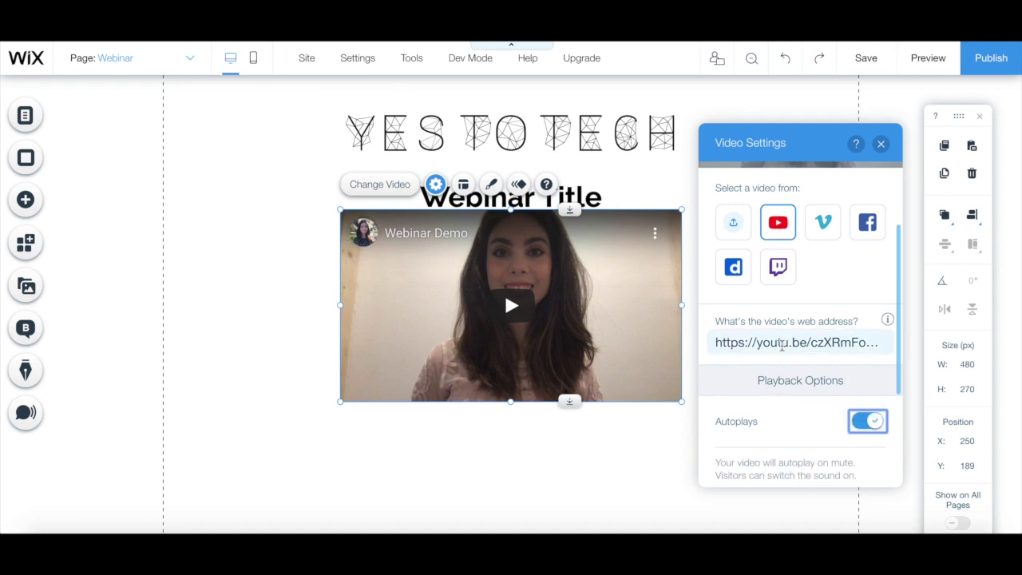
click(880, 144)
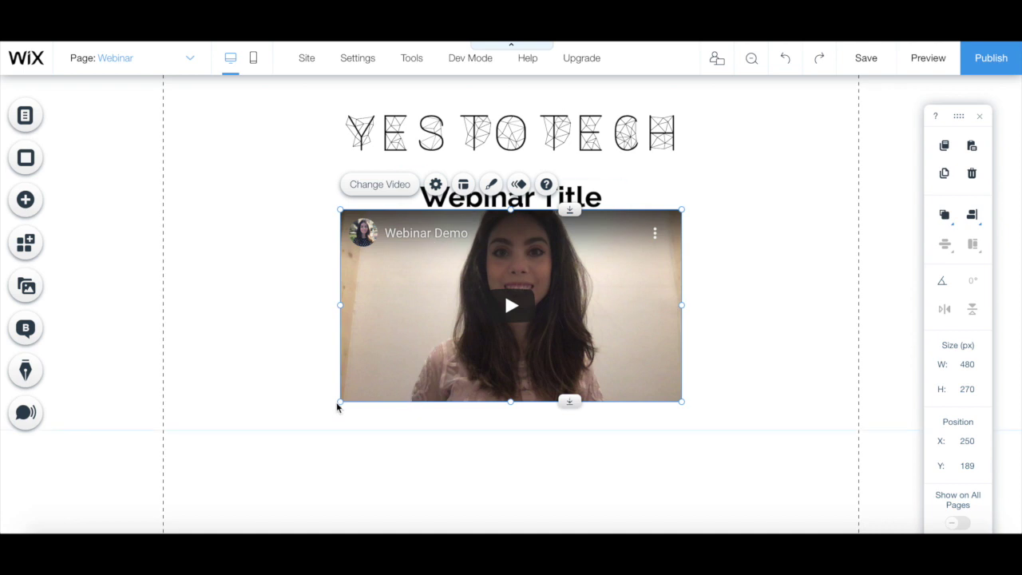
Enlarge the video player to about 788×442 px and center it below Webinar Title
drag(339, 402, 210, 530)
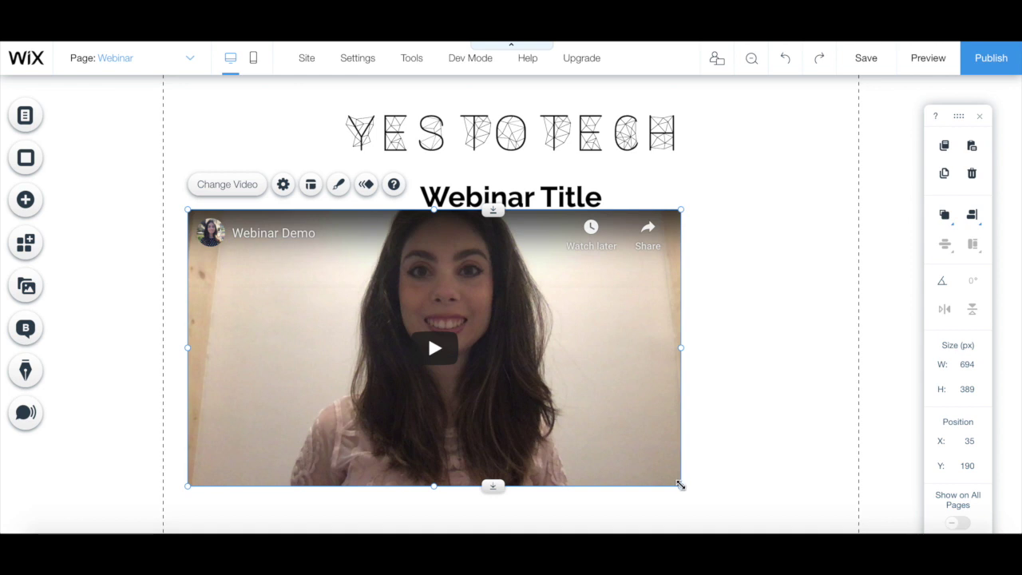
drag(678, 484, 747, 523)
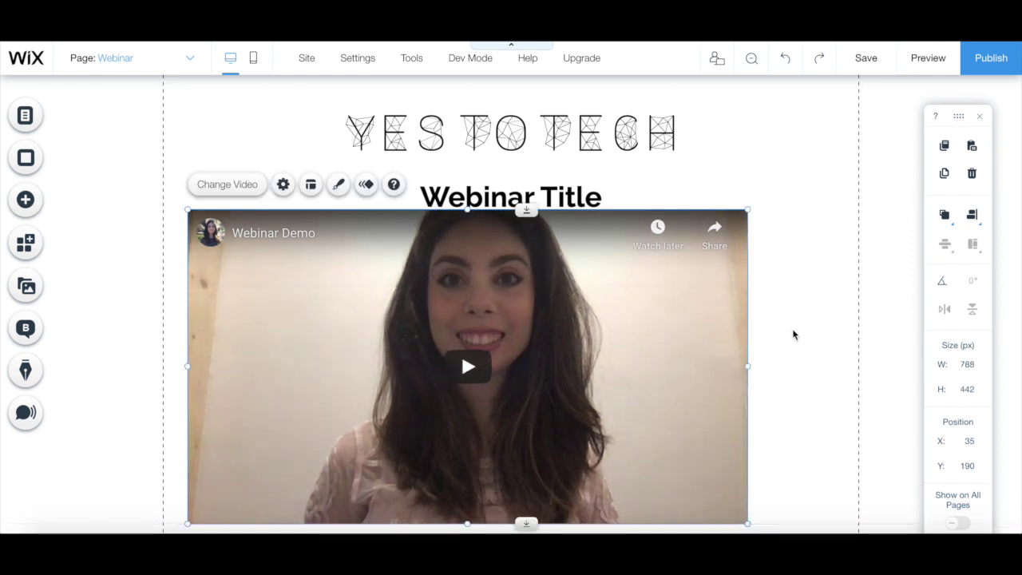
scroll(794, 335, down, 1)
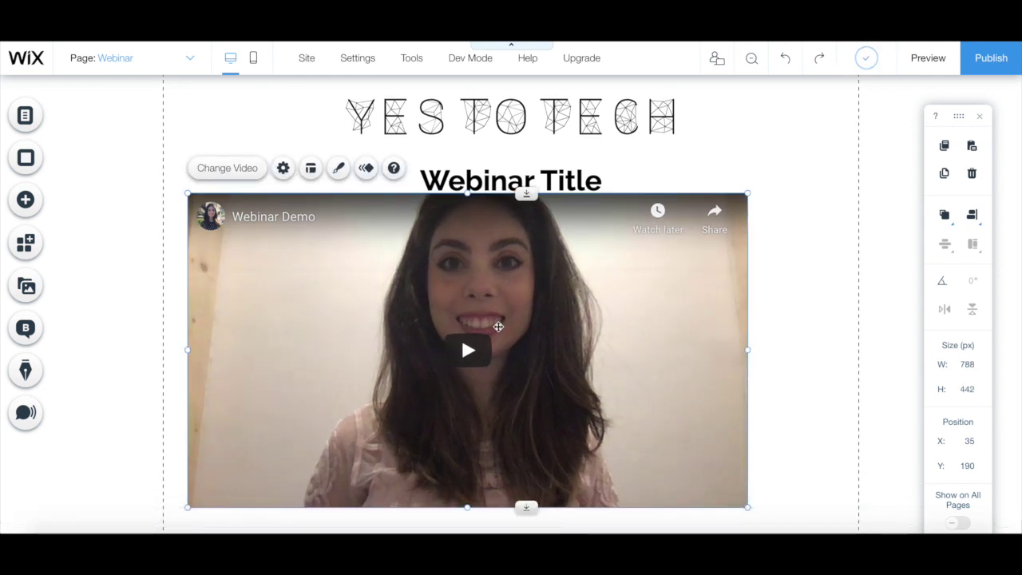
mouse_move(479, 322)
mouse_down()
mouse_move(529, 332)
mouse_move(524, 352)
mouse_up()
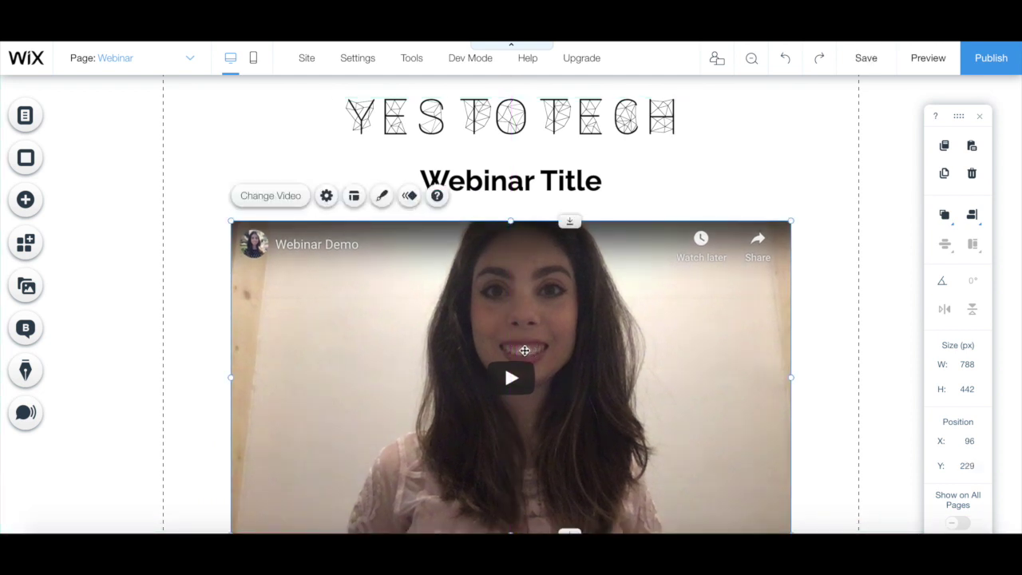
click(639, 213)
scroll(640, 216, down, 3)
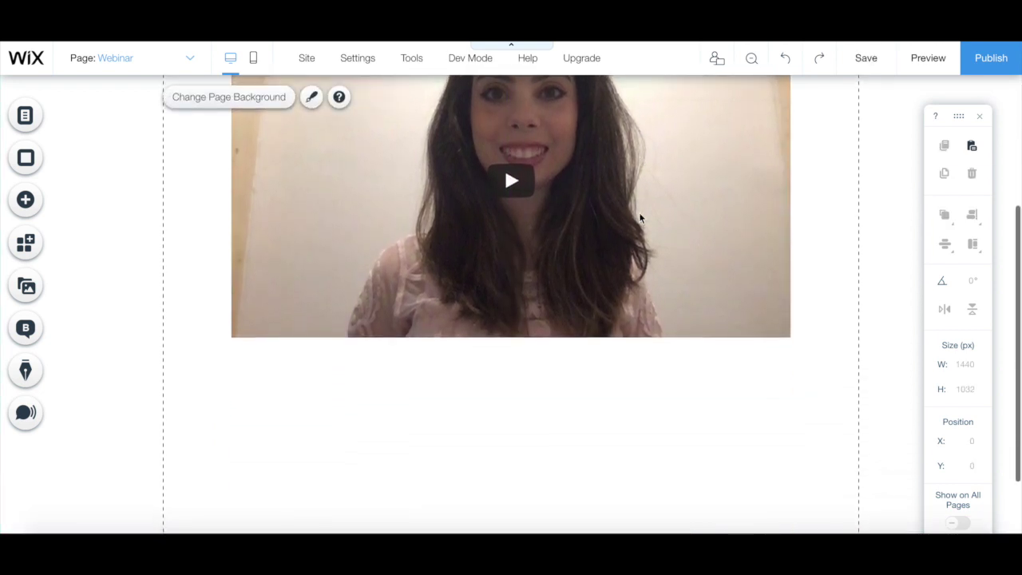
scroll(638, 211, down, 2)
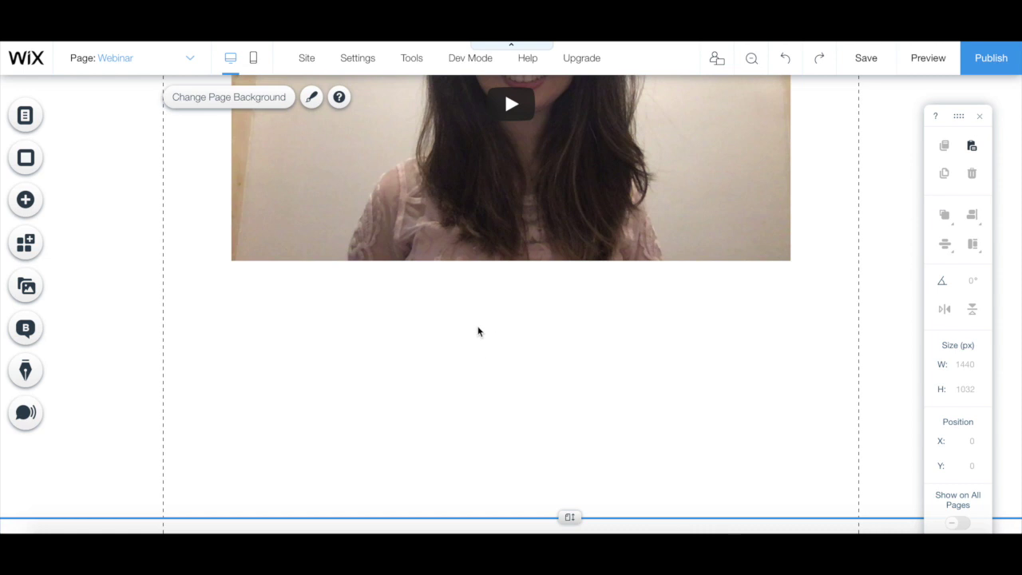
scroll(478, 331, up, 2)
scroll(470, 324, up, 3)
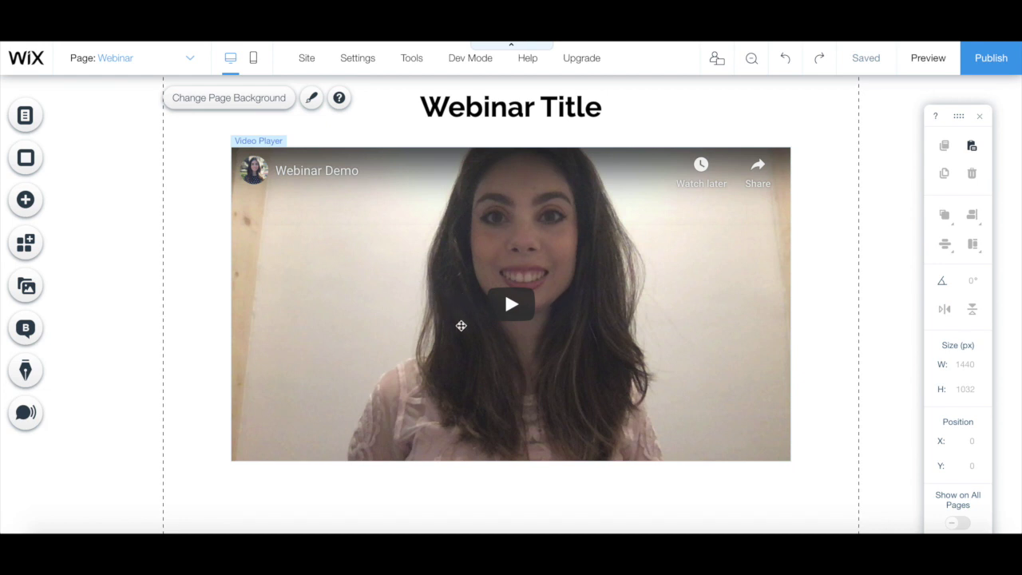
scroll(460, 325, down, 1)
scroll(451, 329, down, 4)
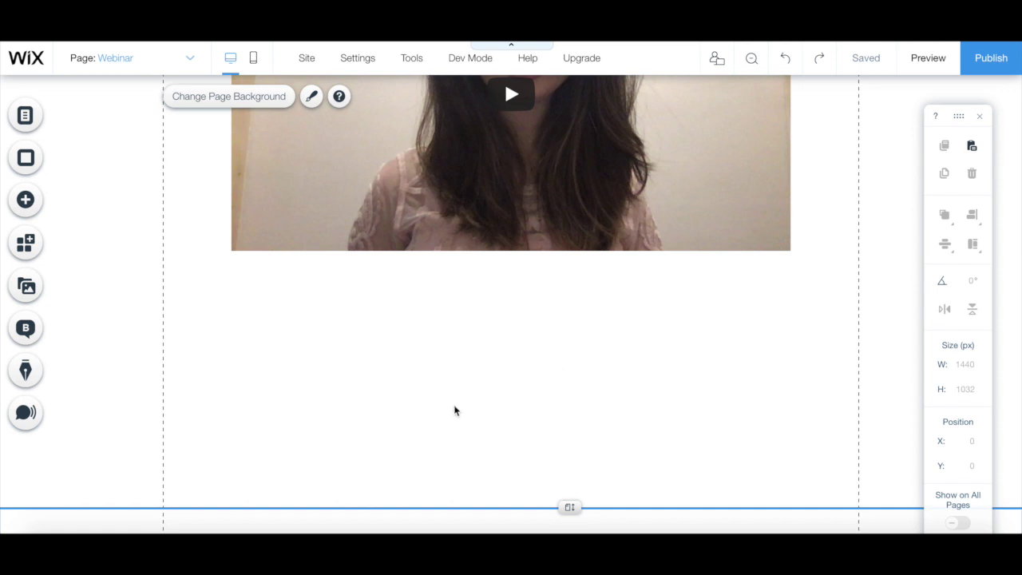
scroll(454, 410, up, 2)
scroll(454, 410, up, 2)
scroll(455, 411, up, 1)
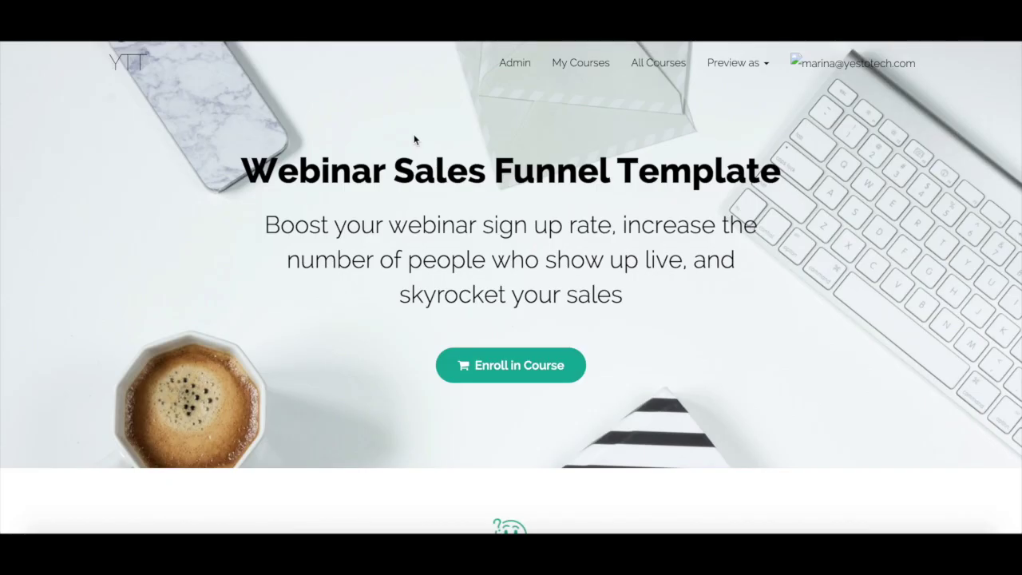
Scroll through the Teachable Webinar Sales Funnel Template sales page to review it
scroll(414, 139, down, 1)
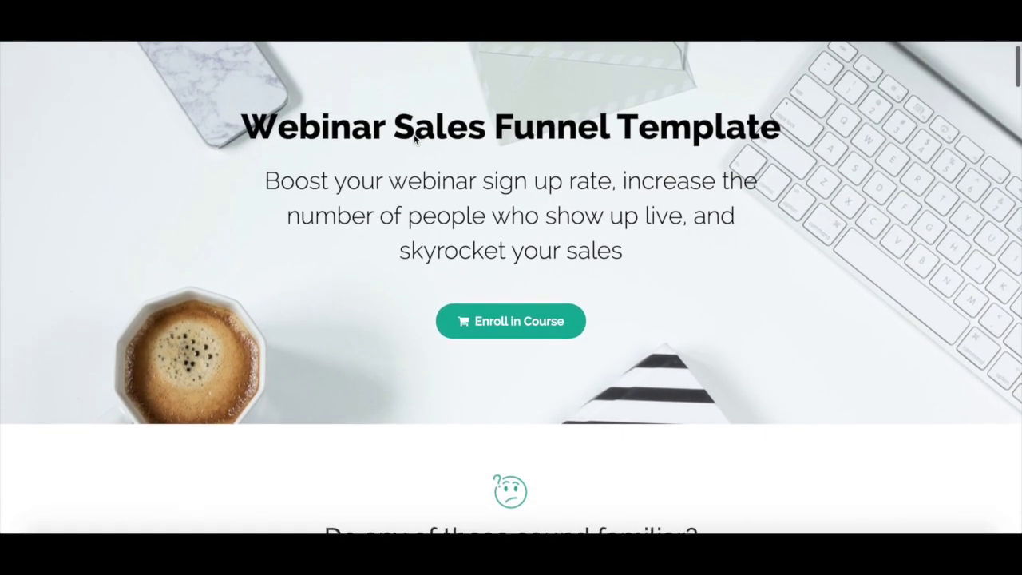
scroll(414, 139, down, 2)
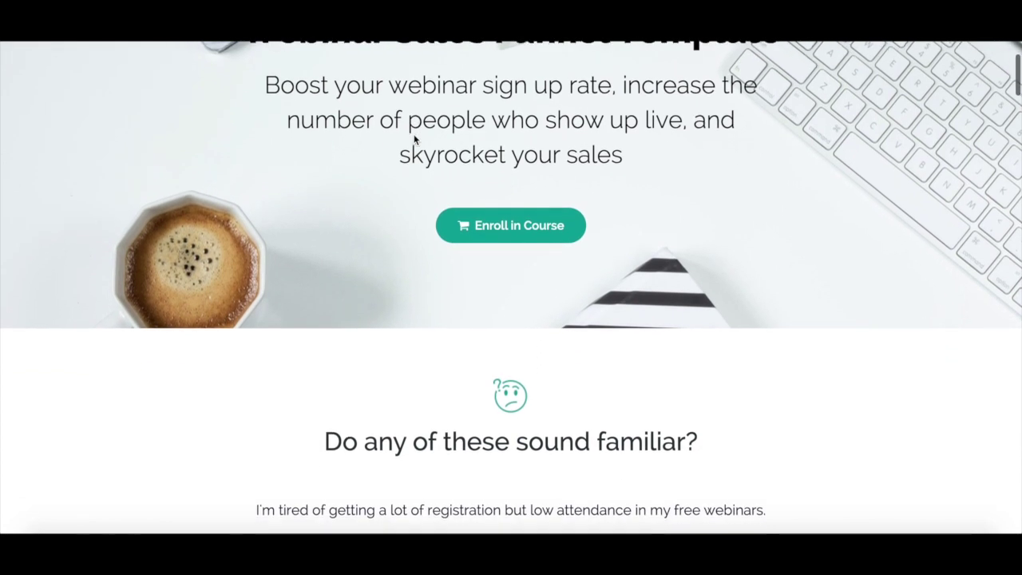
scroll(414, 140, down, 2)
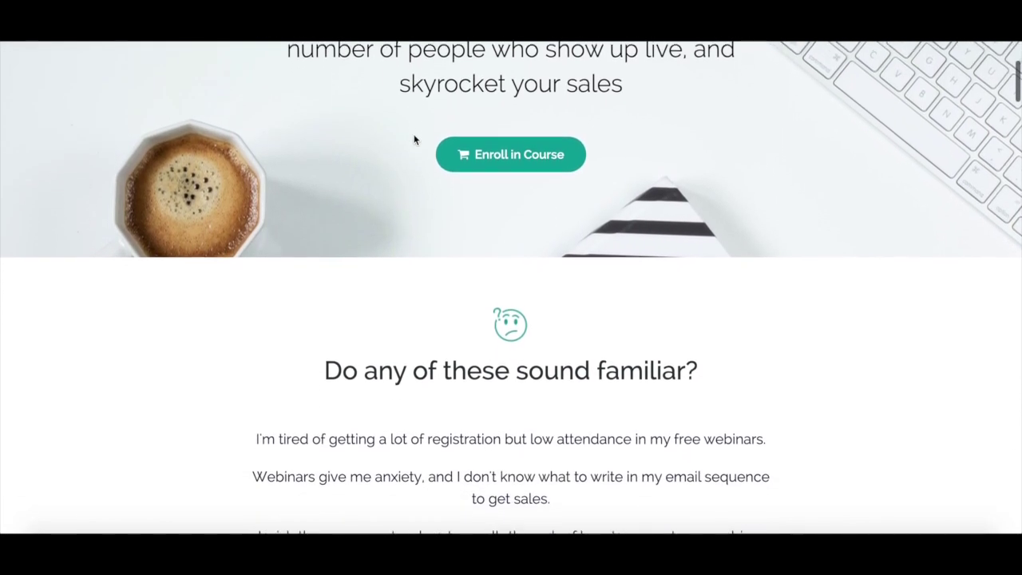
scroll(414, 140, down, 2)
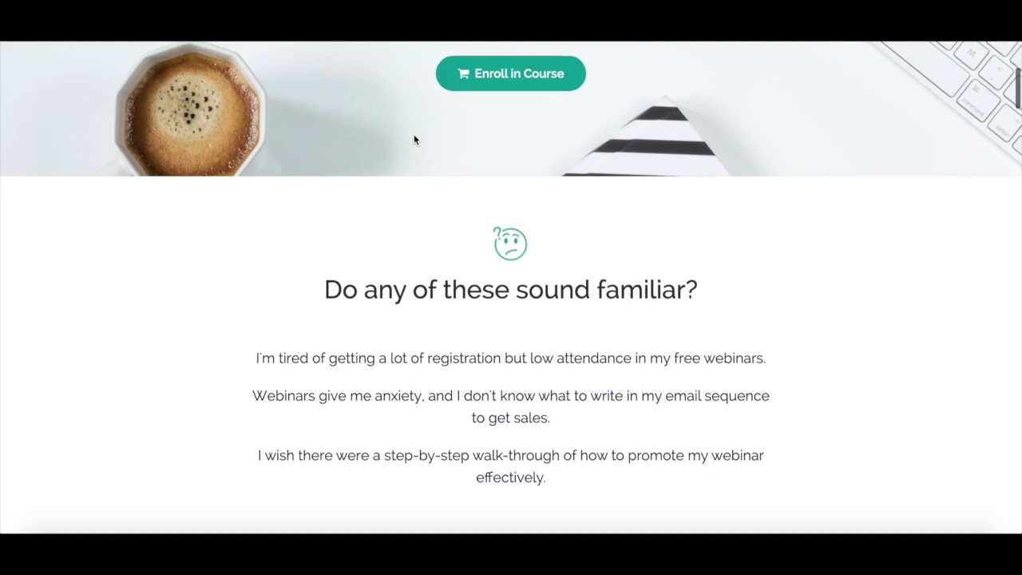
scroll(414, 140, down, 1)
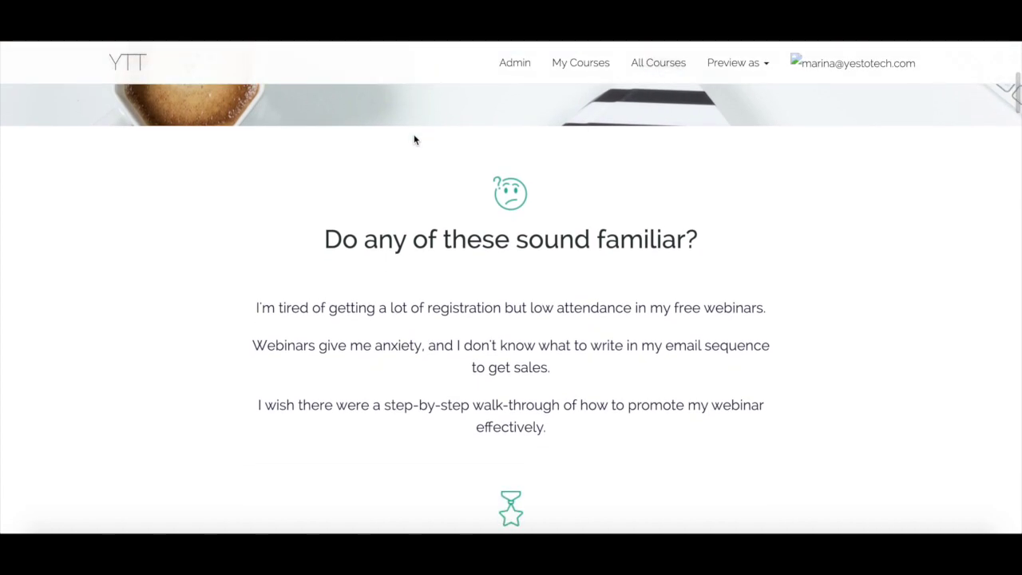
scroll(414, 139, down, 2)
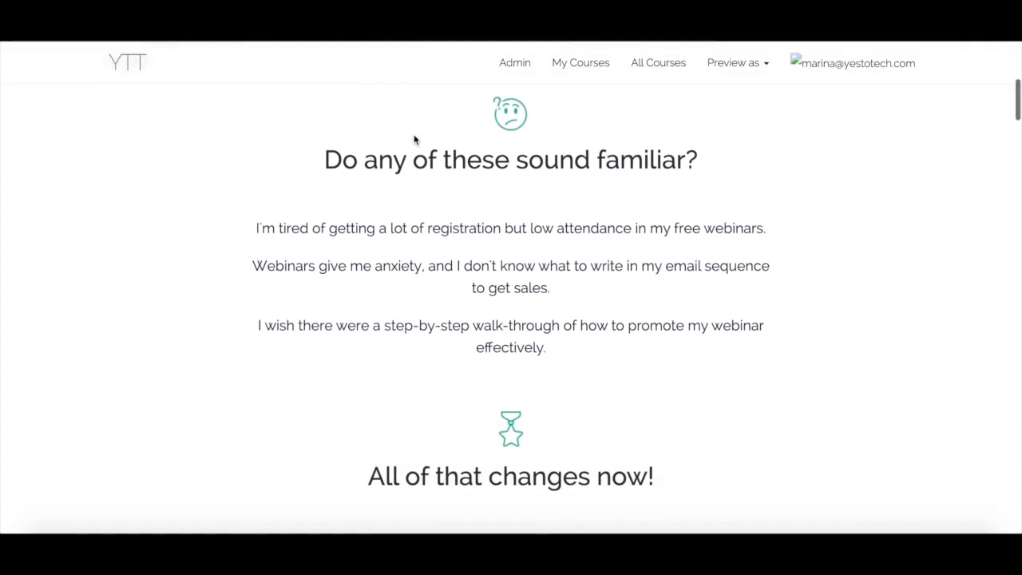
scroll(415, 140, down, 2)
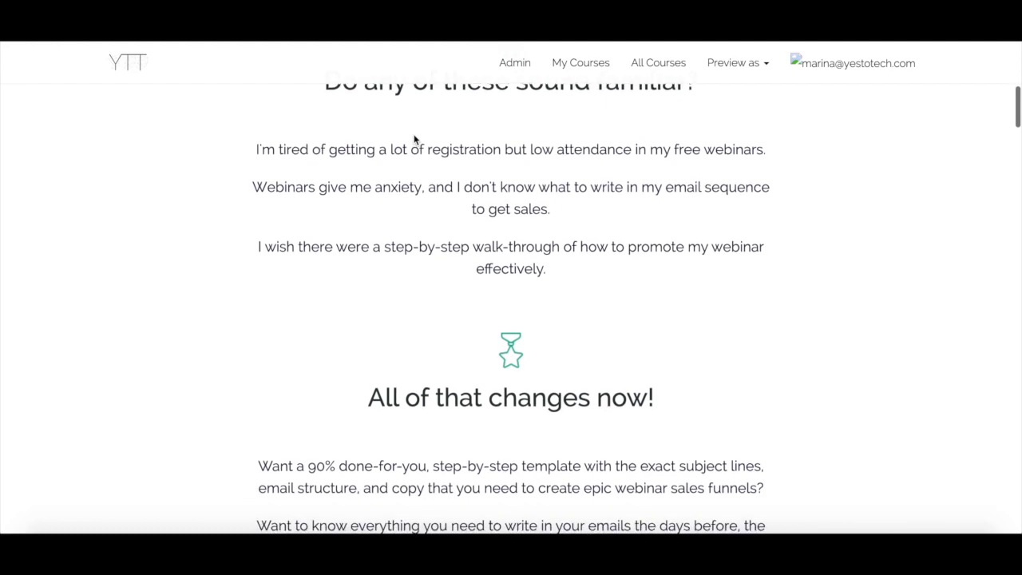
scroll(414, 140, down, 2)
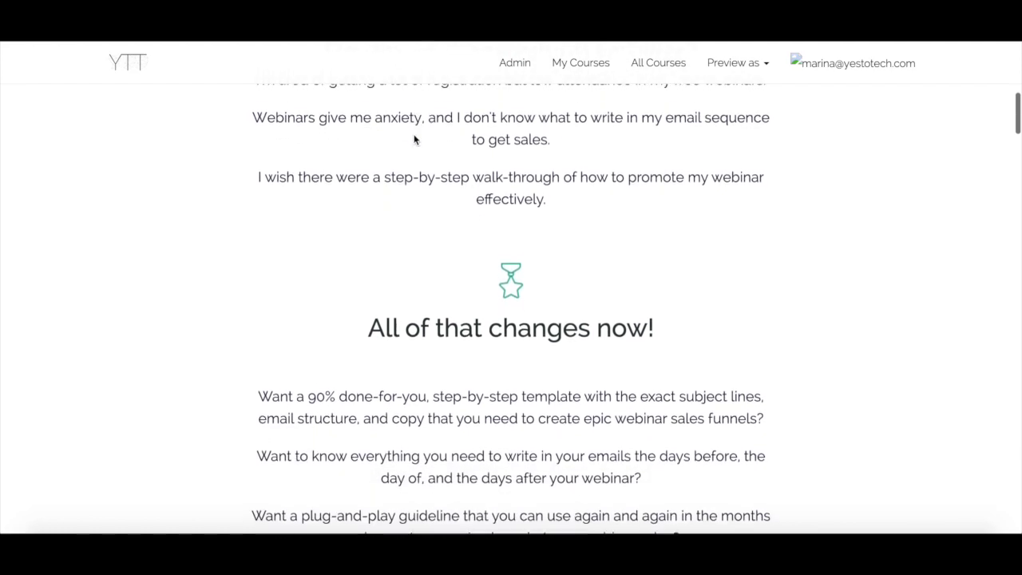
scroll(413, 140, down, 1)
scroll(414, 140, down, 1)
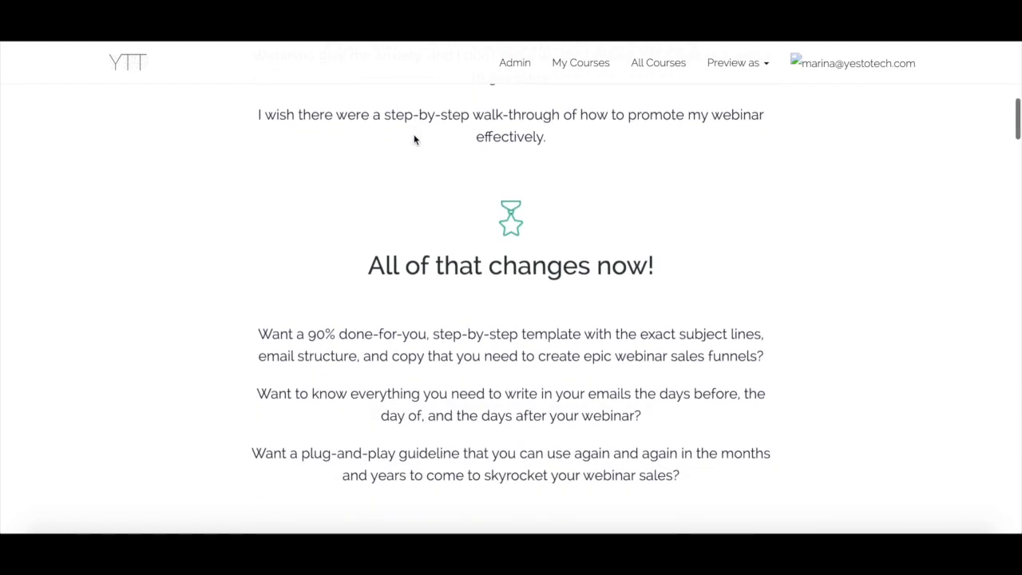
scroll(414, 139, down, 1)
scroll(414, 140, down, 1)
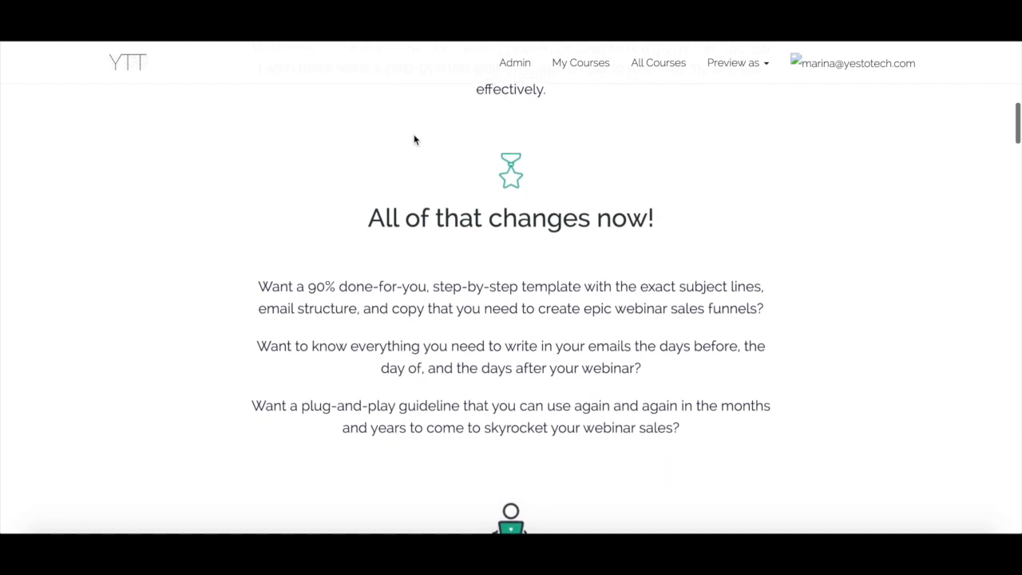
scroll(413, 139, down, 1)
scroll(413, 140, down, 1)
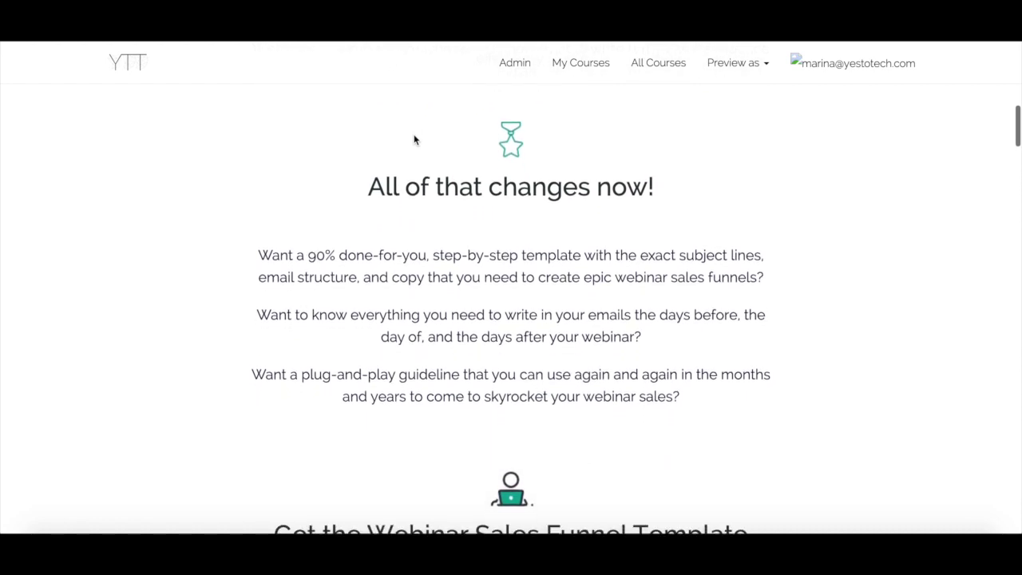
scroll(414, 139, down, 1)
scroll(414, 140, down, 1)
scroll(414, 140, down, 1)
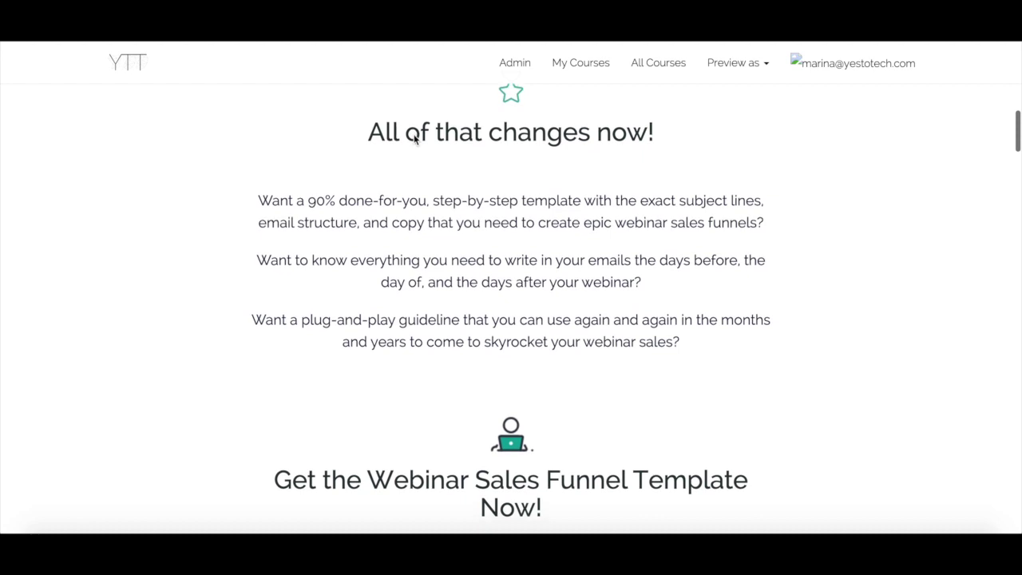
scroll(413, 134, down, 2)
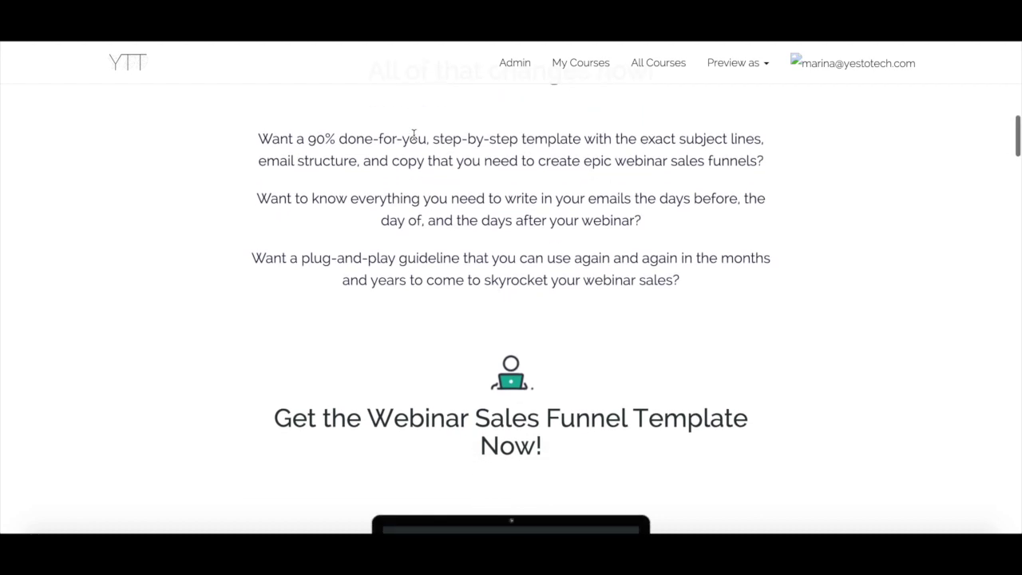
scroll(413, 134, down, 2)
scroll(413, 134, down, 1)
scroll(414, 134, down, 1)
scroll(414, 134, down, 1)
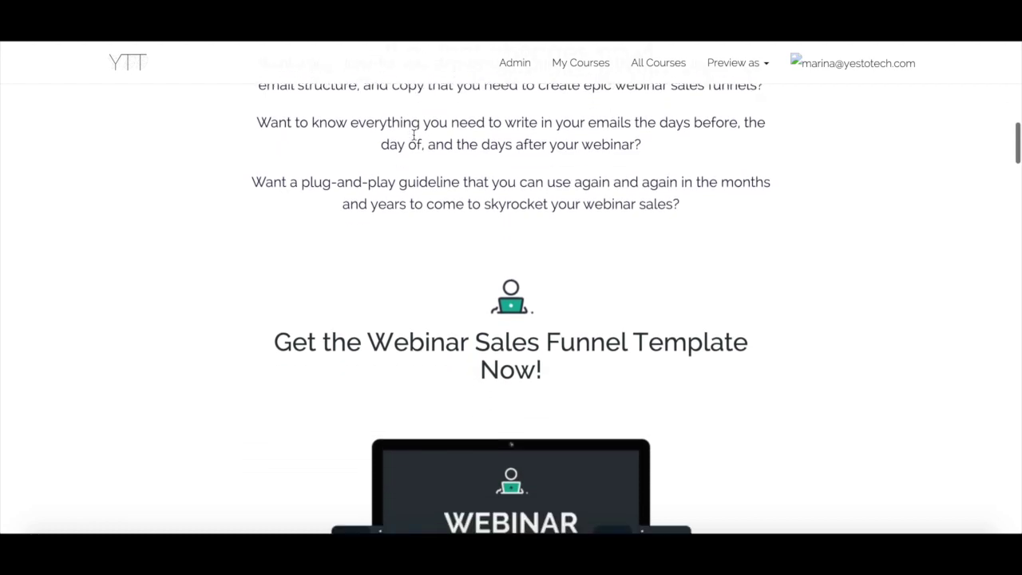
scroll(414, 134, down, 1)
scroll(413, 134, down, 1)
scroll(414, 134, down, 1)
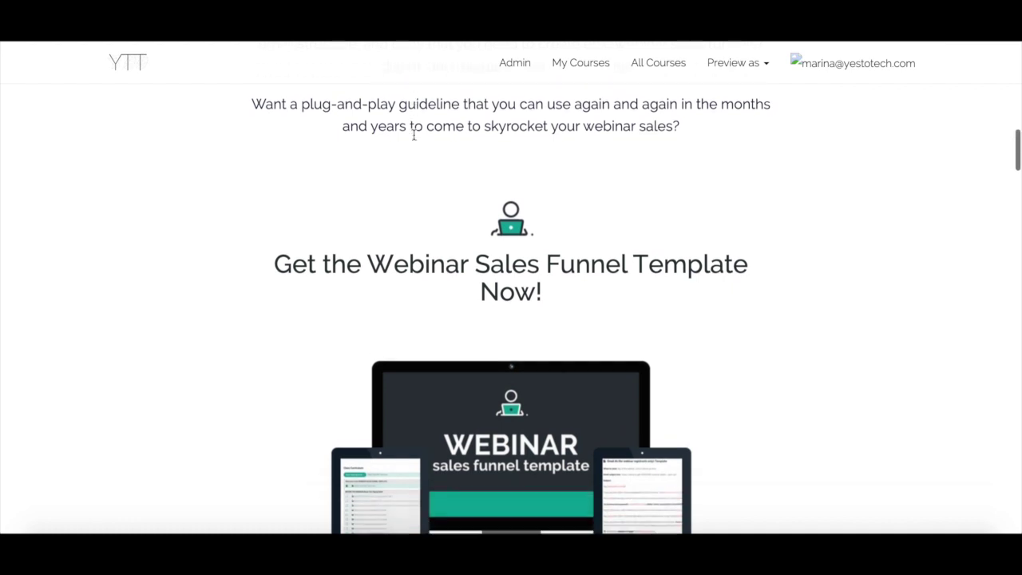
scroll(413, 134, down, 1)
scroll(414, 134, down, 1)
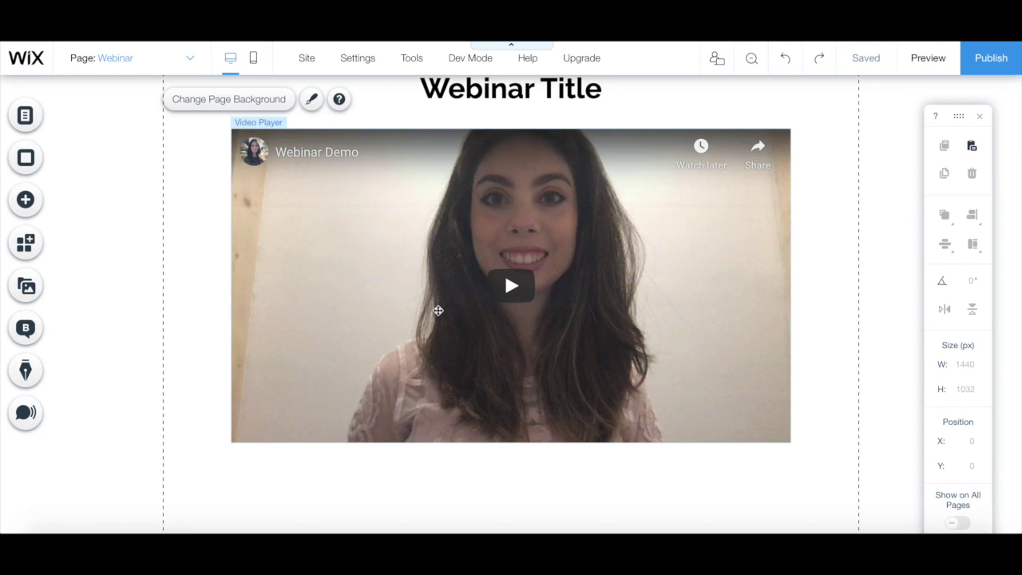
scroll(261, 358, down, 2)
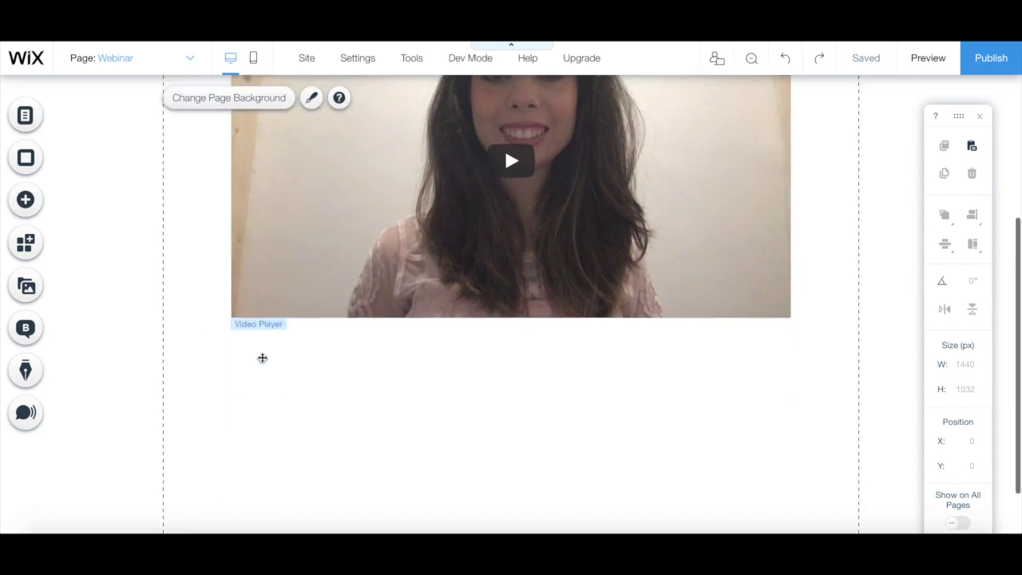
scroll(262, 358, down, 1)
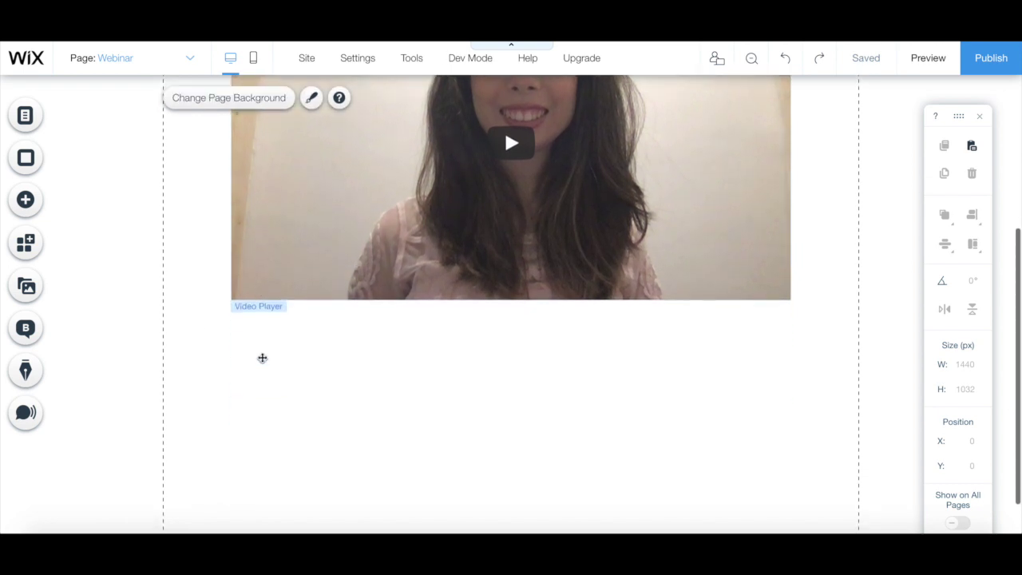
Add the SALE! hover box from Interactive > Hover Boxes to the page
click(23, 205)
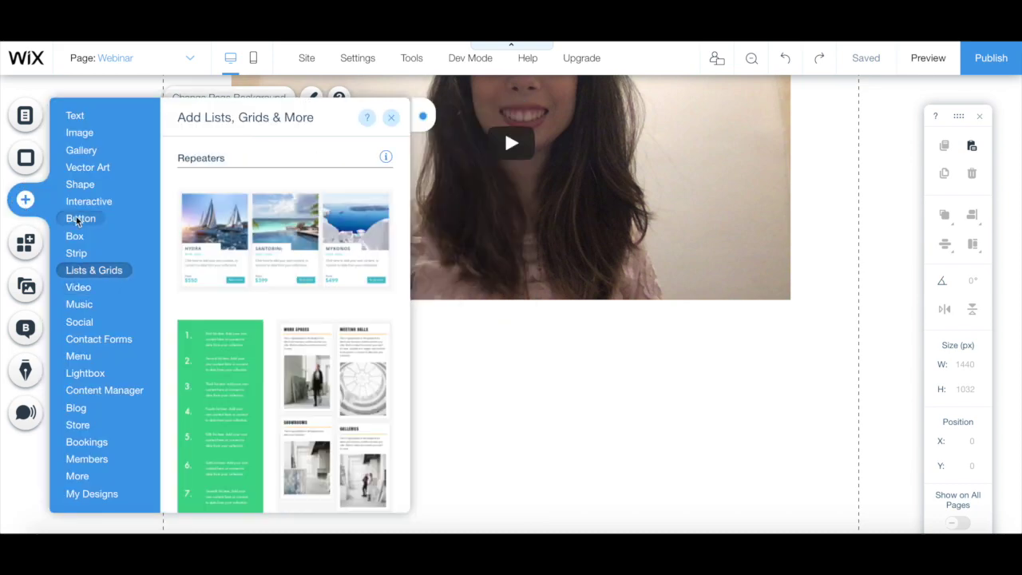
mouse_move(88, 201)
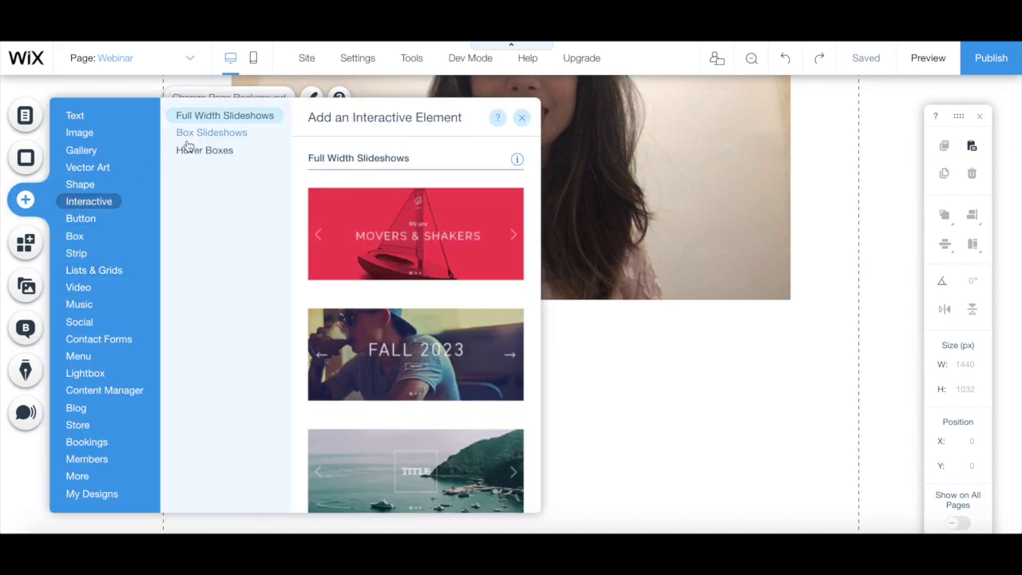
click(188, 149)
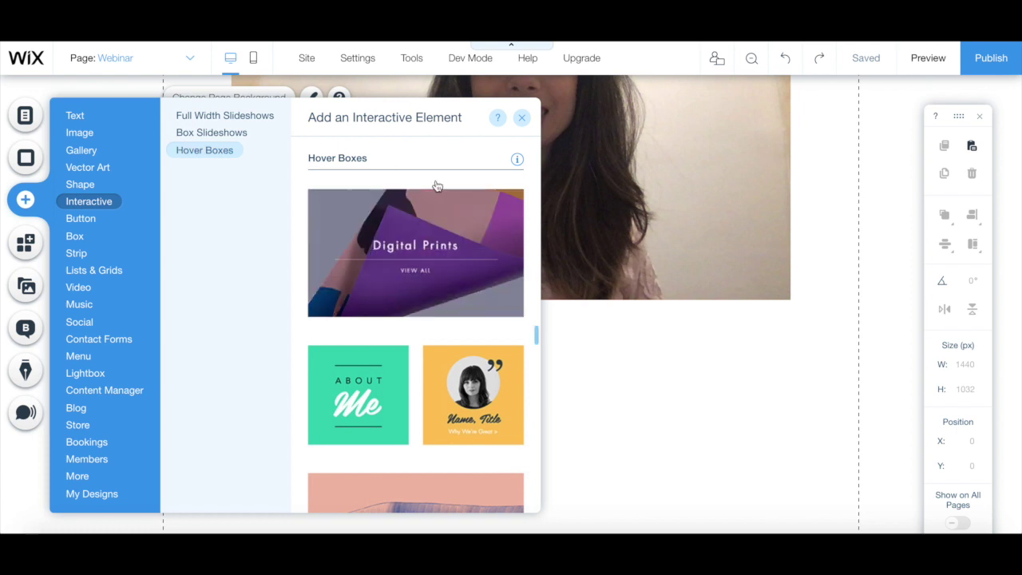
scroll(436, 186, down, 1)
scroll(436, 186, down, 2)
scroll(437, 186, down, 2)
scroll(436, 192, down, 1)
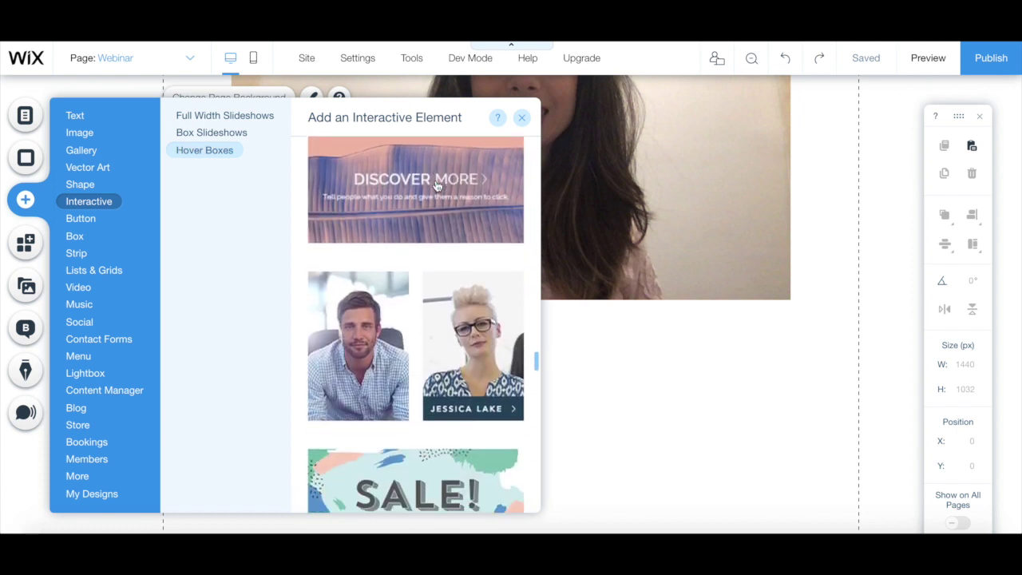
scroll(436, 207, down, 3)
scroll(436, 224, down, 2)
click(434, 259)
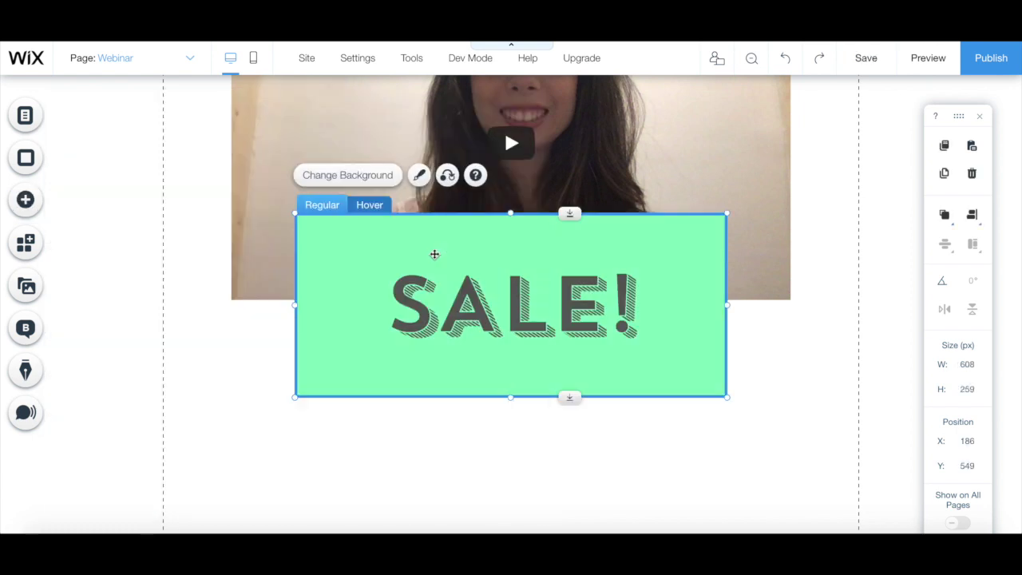
Place the SALE! box below the video, stretch it full width and centre its text
drag(316, 335, 202, 464)
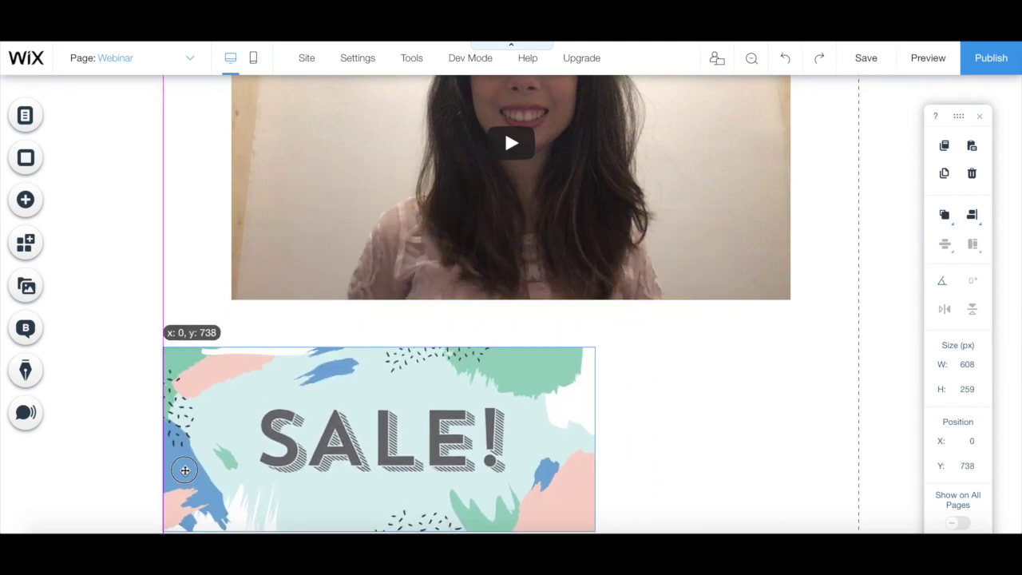
drag(202, 463, 183, 470)
scroll(316, 313, down, 1)
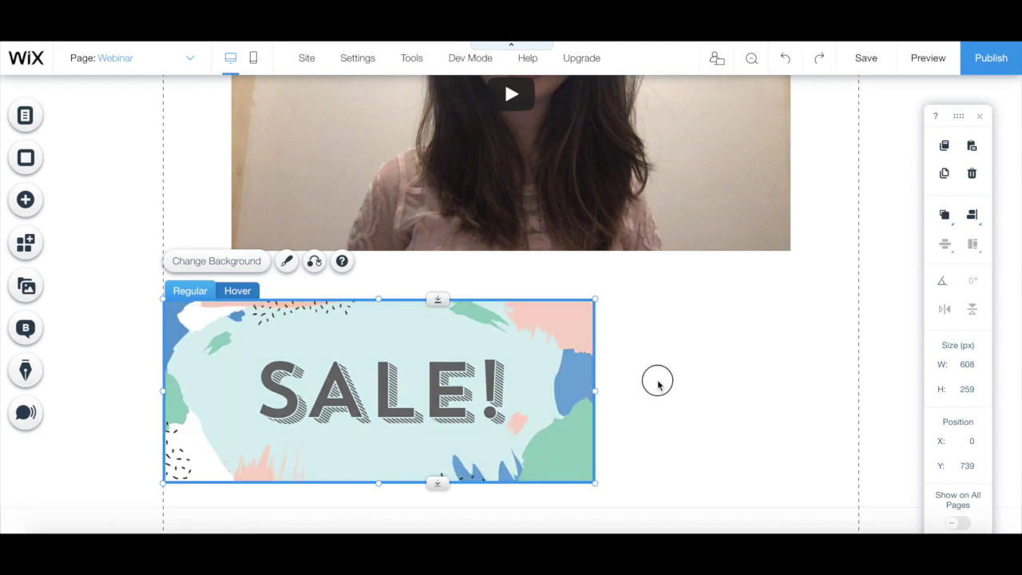
drag(595, 391, 1018, 389)
drag(164, 391, 2, 391)
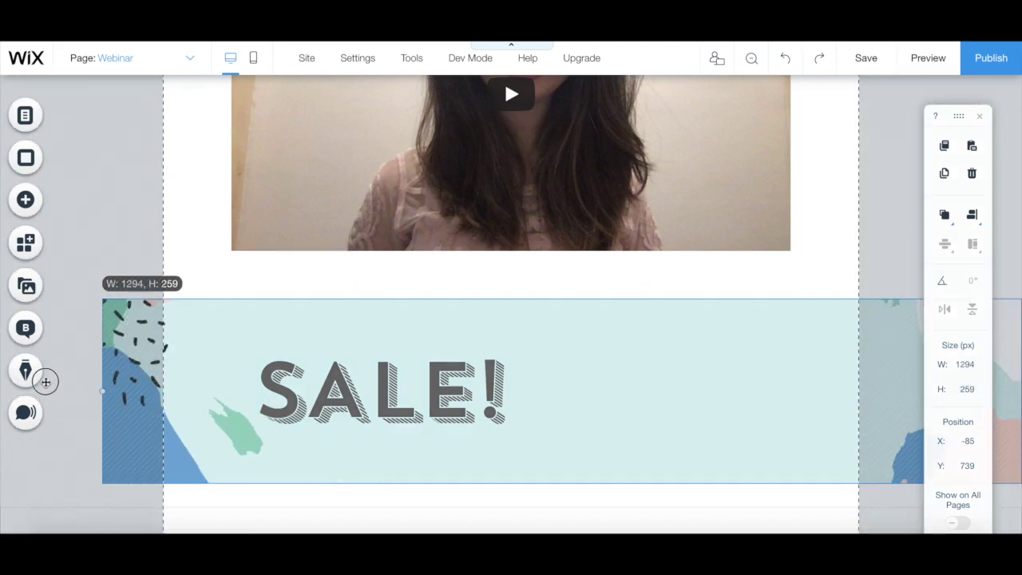
drag(381, 395, 513, 399)
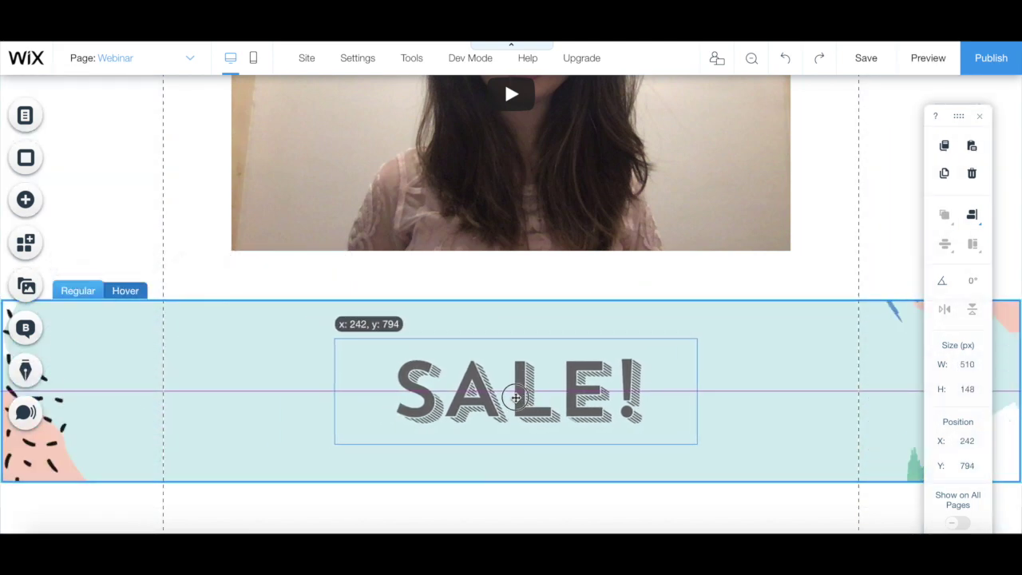
Centre the 50% OFF and BUY NOW texts in the box's hover view
click(125, 291)
click(219, 405)
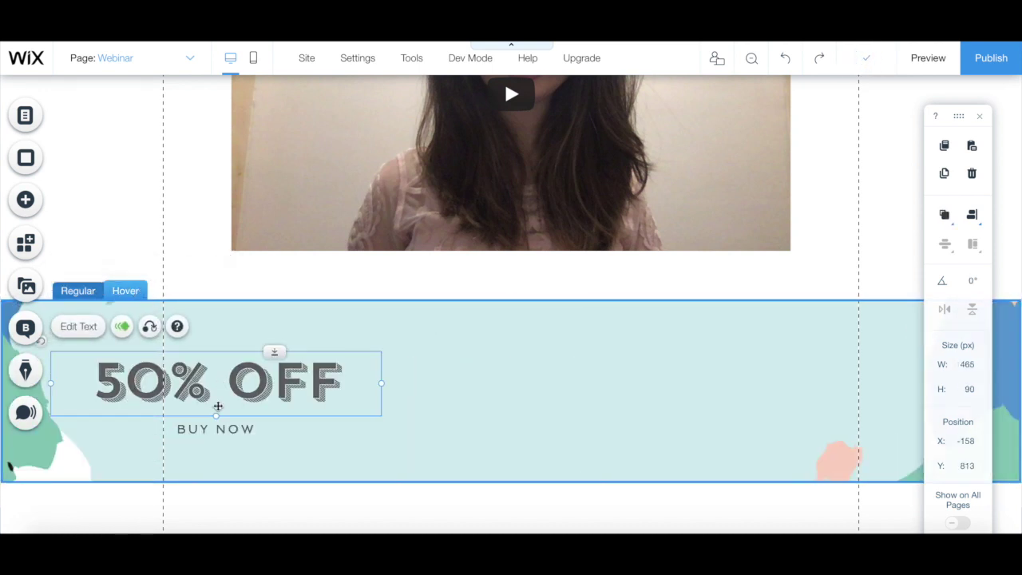
shift+click(216, 429)
drag(226, 394, 518, 390)
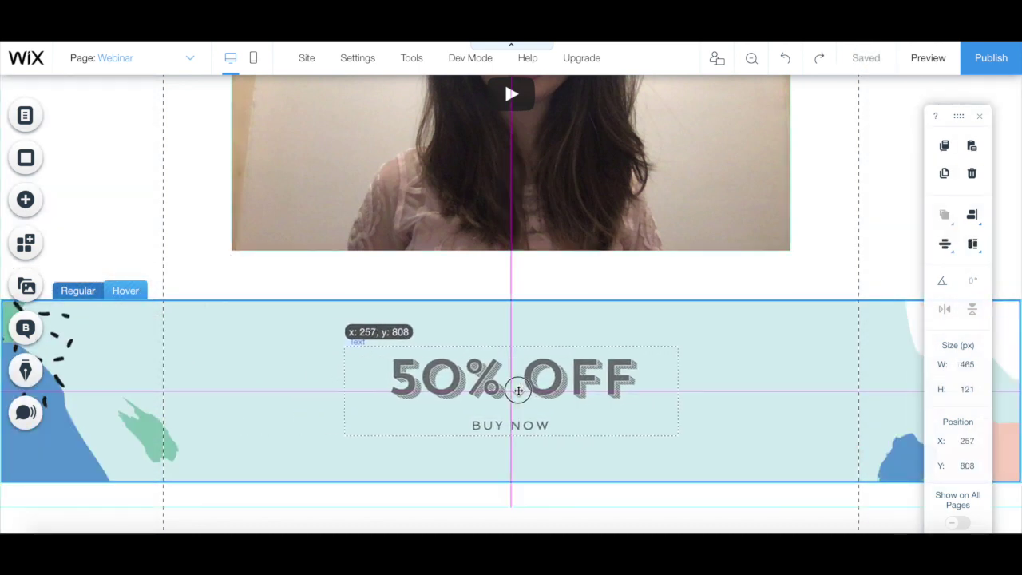
click(88, 378)
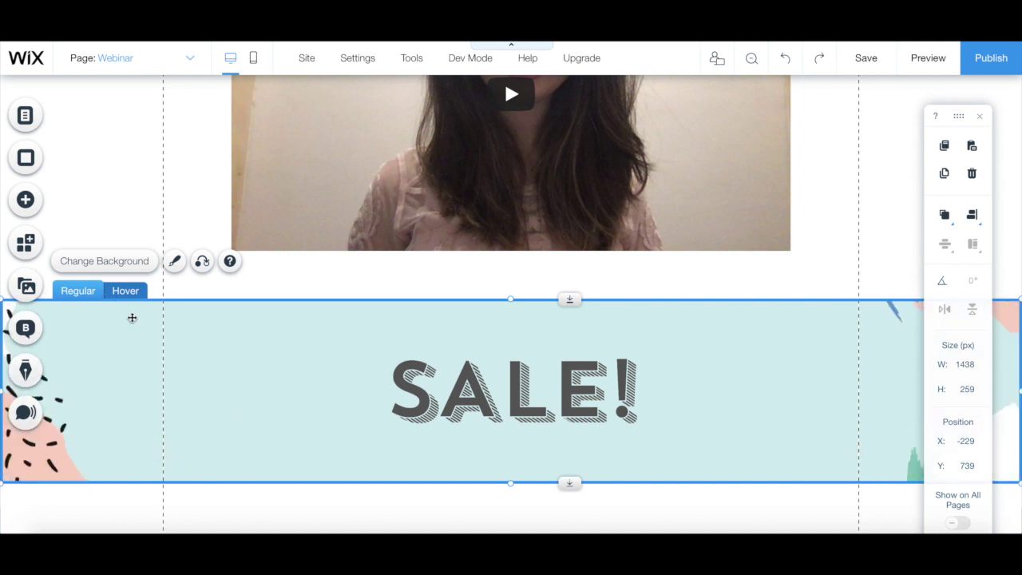
Give the SALE! box the Light Spots video background
click(129, 266)
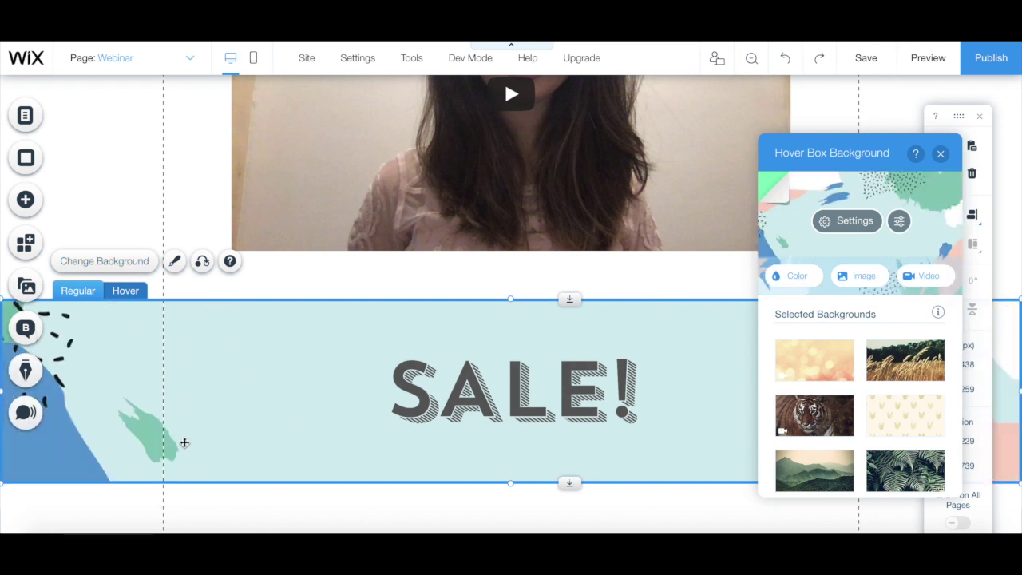
scroll(185, 442, up, 1)
scroll(184, 442, up, 2)
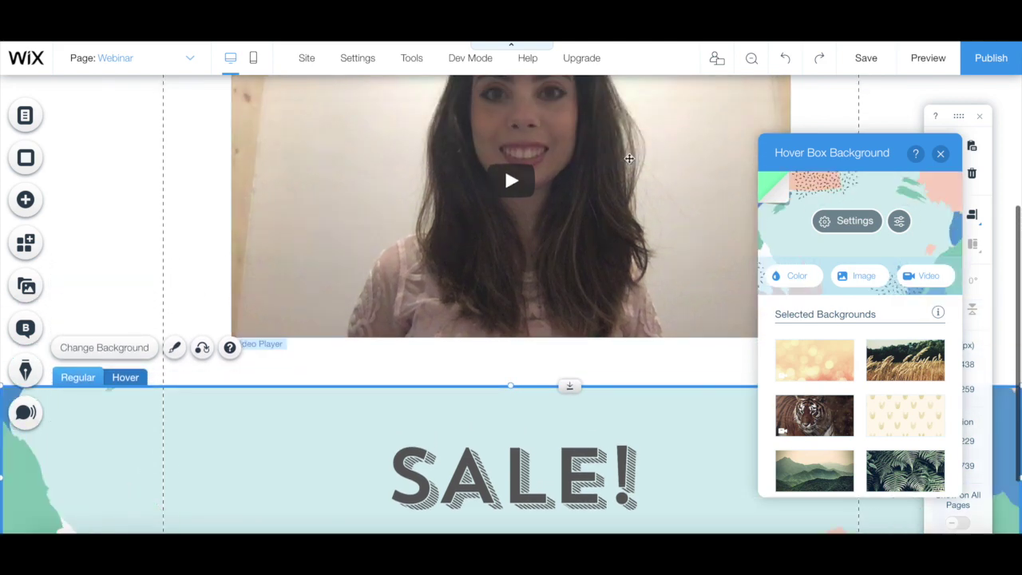
scroll(468, 230, down, 3)
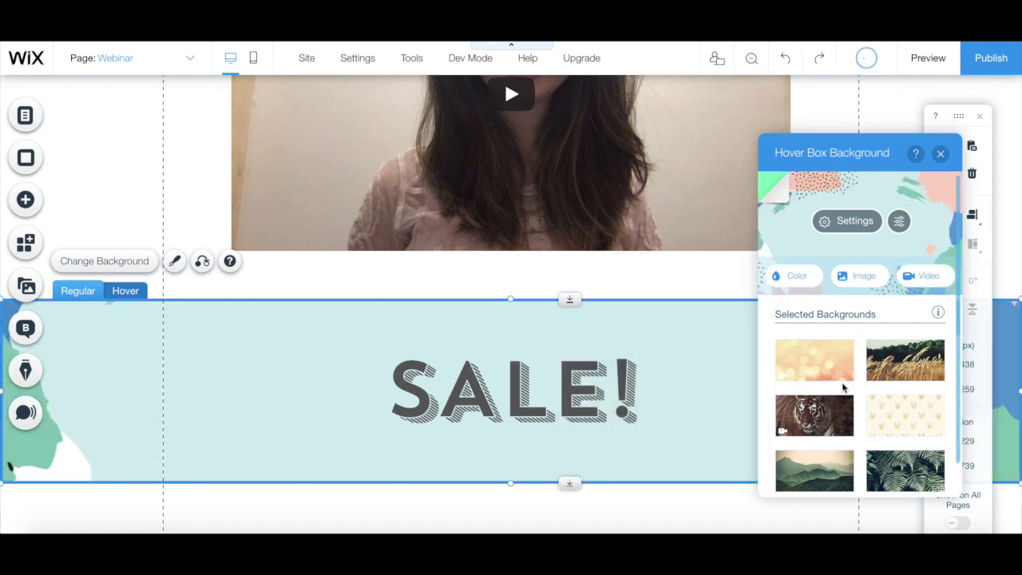
click(842, 356)
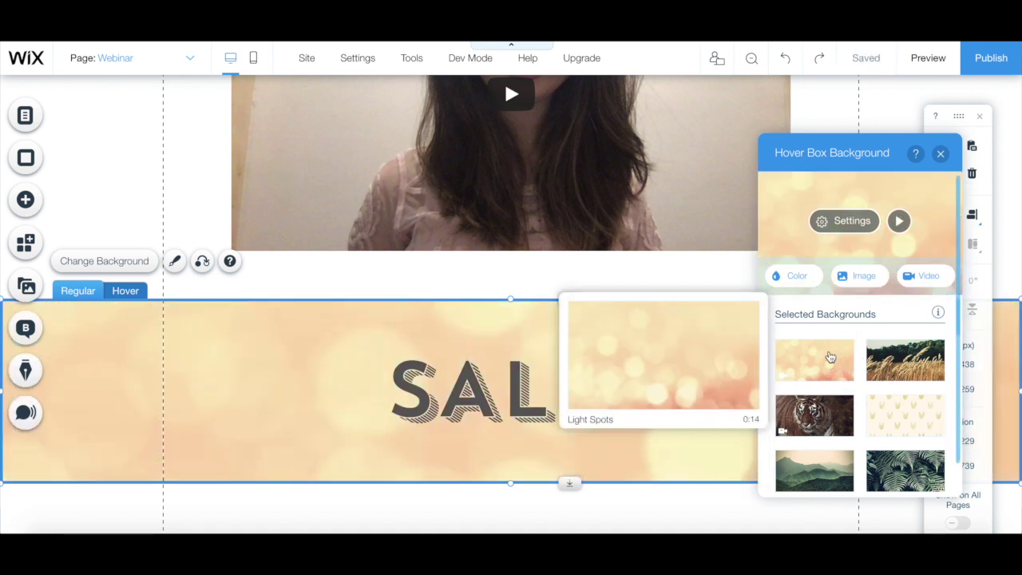
Apply the Light Spots background to the hover view and check it
click(202, 266)
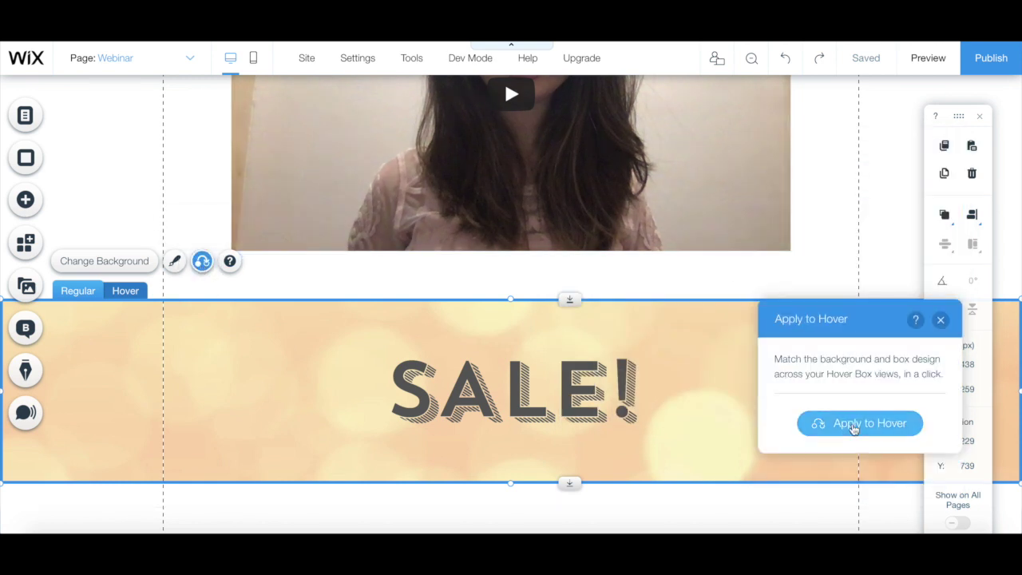
click(853, 427)
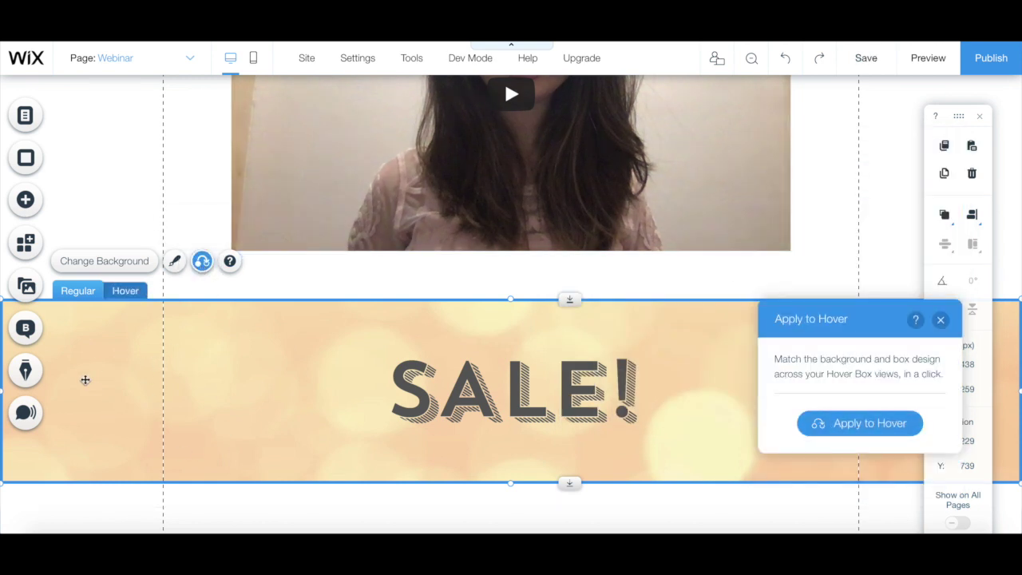
click(124, 292)
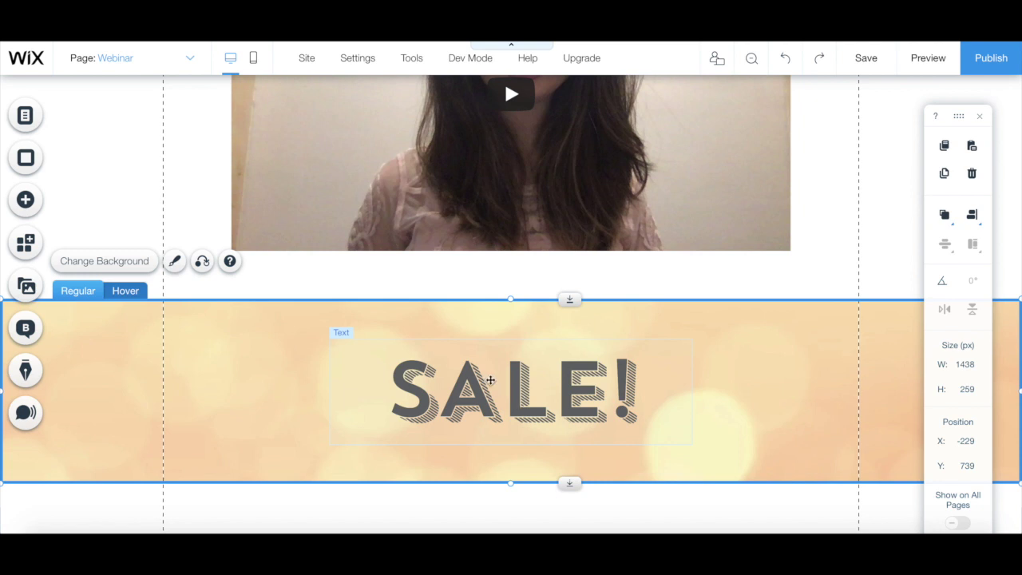
Change the heading to 'FLASH SALE!' and widen its text box across the strip
double_click(393, 393)
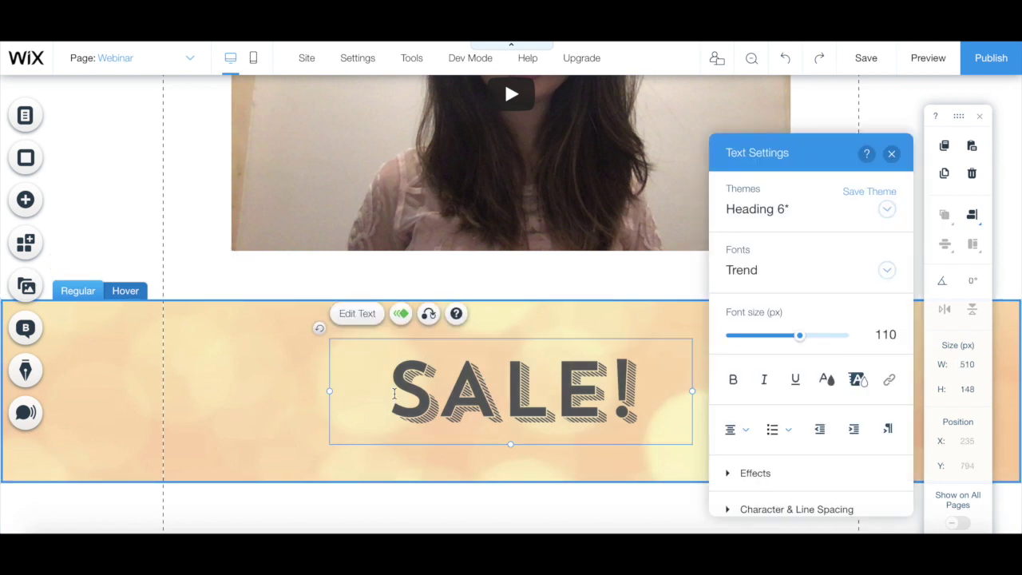
text(FLASH)
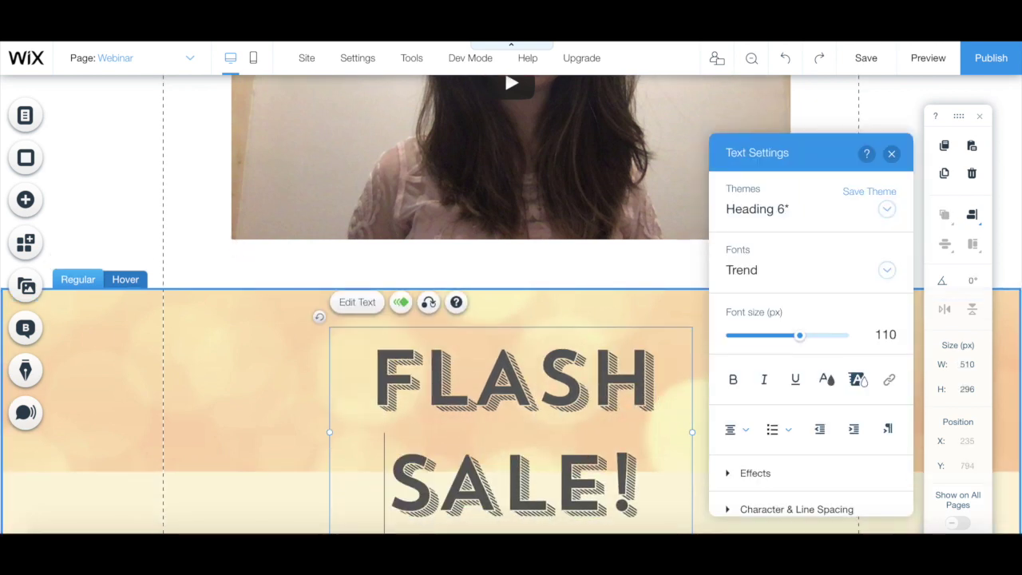
drag(213, 415, 163, 413)
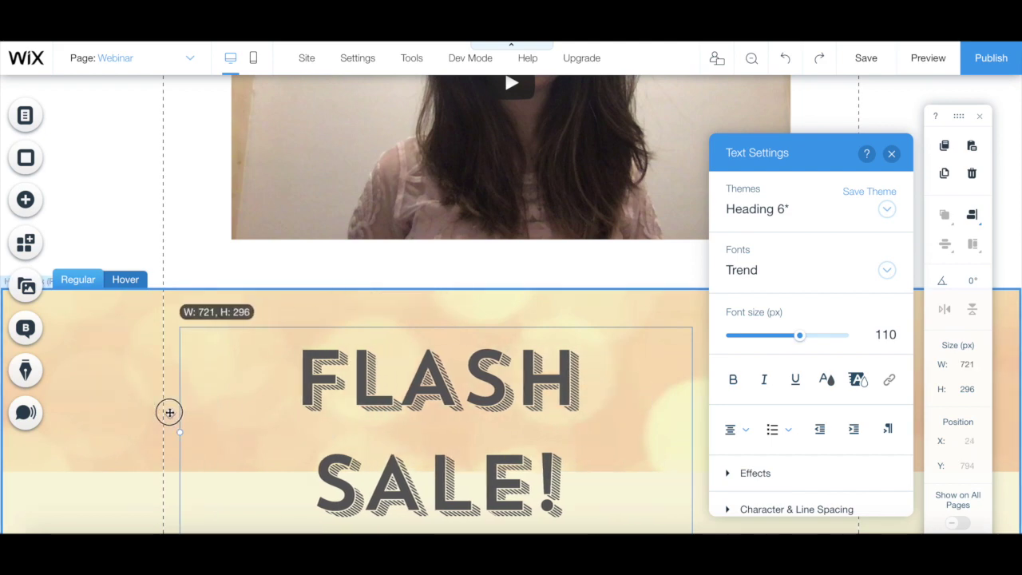
drag(809, 159, 404, 101)
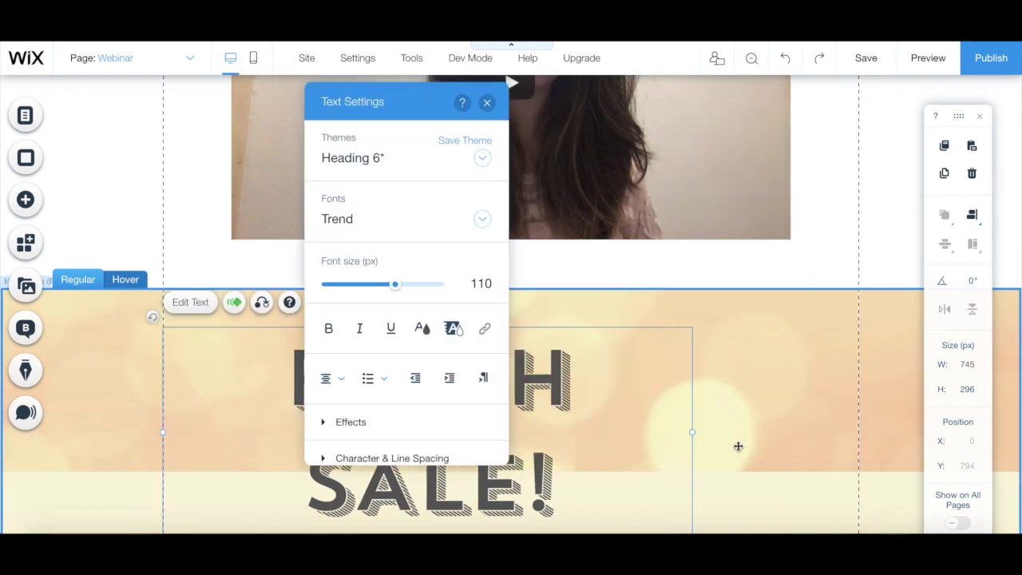
drag(692, 432, 803, 413)
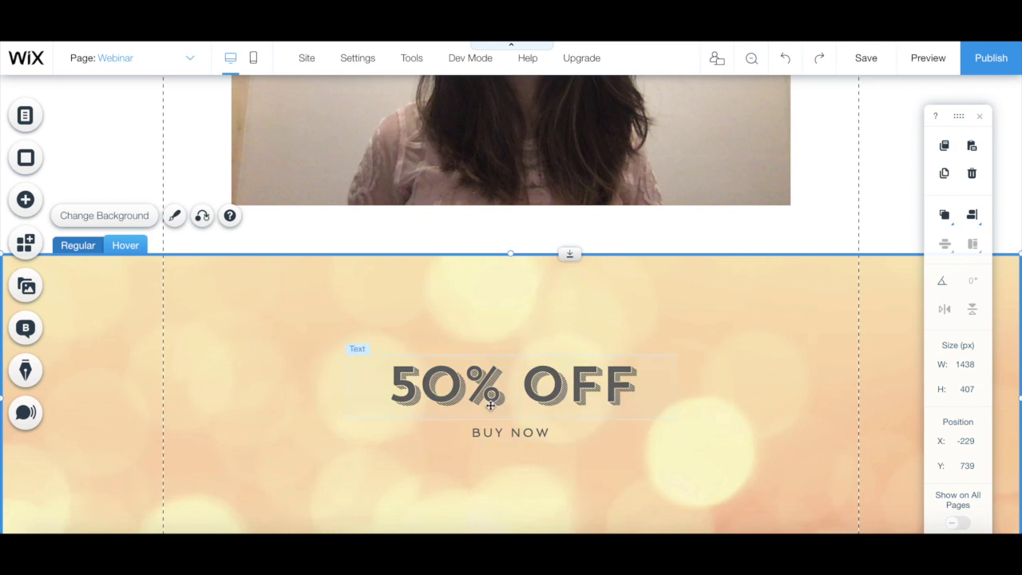
Link 50% OFF to the pasted sales page URL, opening in the current window
scroll(490, 406, down, 1)
scroll(424, 358, up, 4)
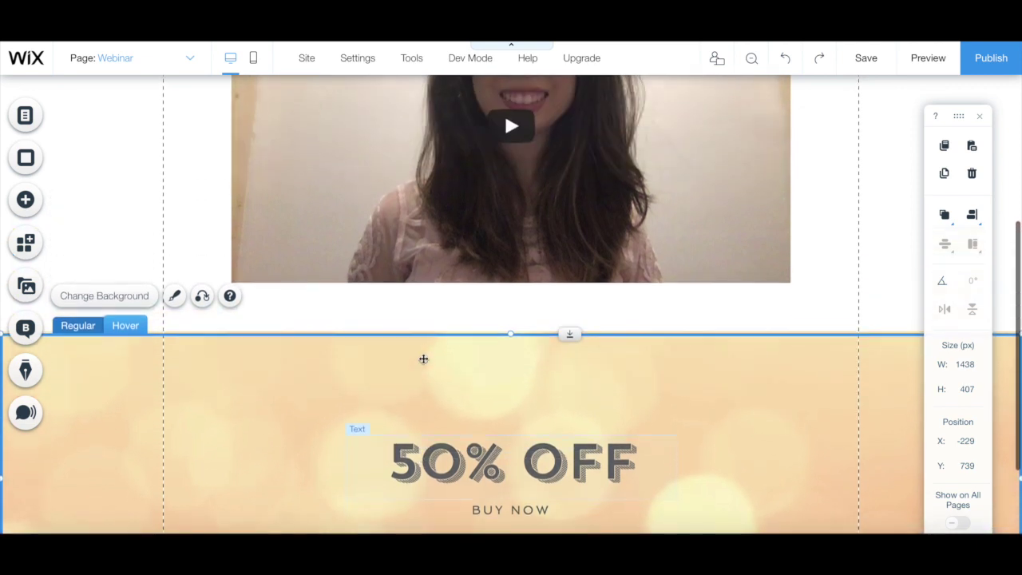
scroll(422, 358, up, 4)
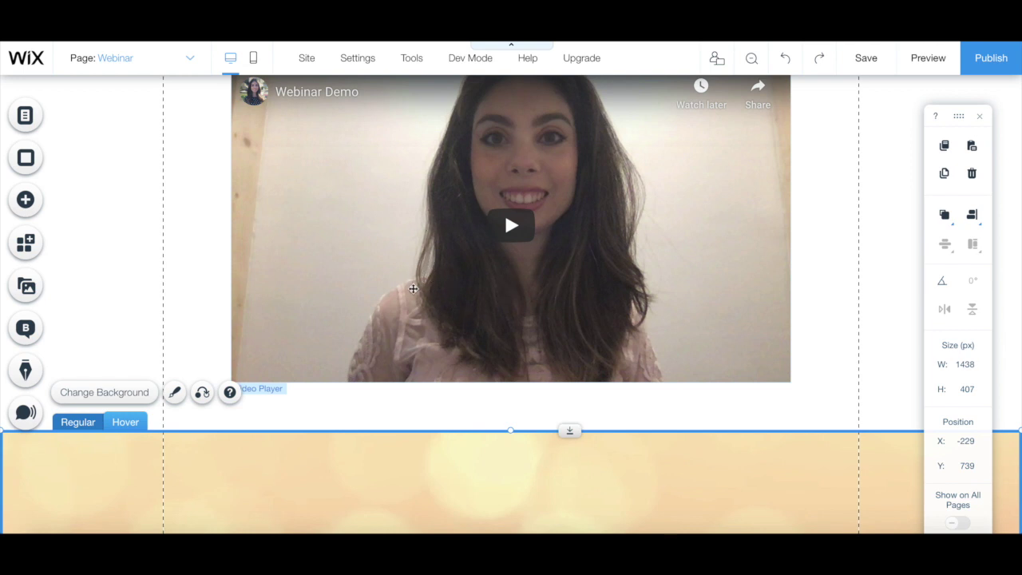
scroll(412, 291, down, 5)
scroll(412, 290, down, 1)
scroll(412, 290, down, 1)
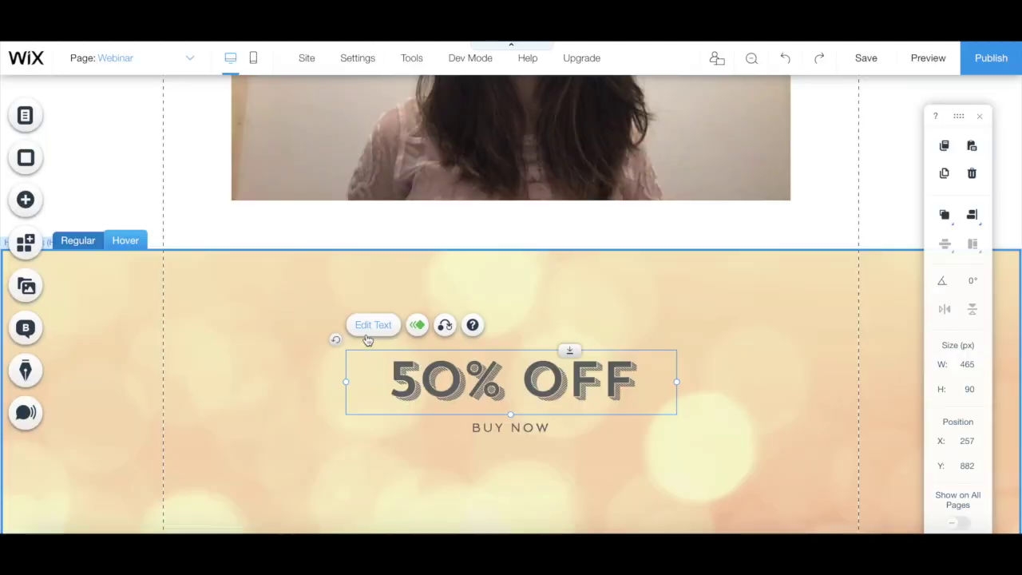
click(365, 334)
click(877, 382)
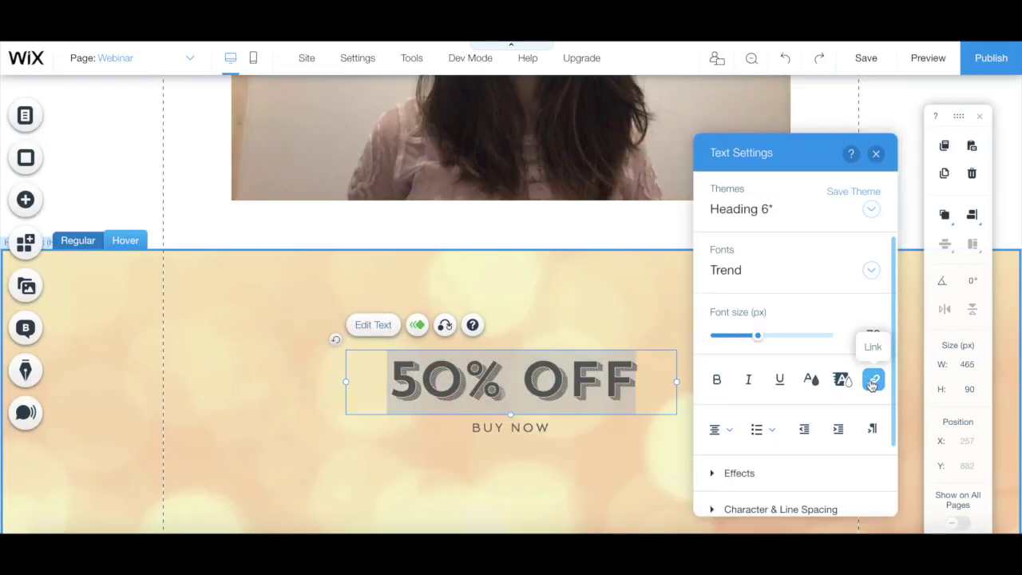
click(876, 382)
click(353, 172)
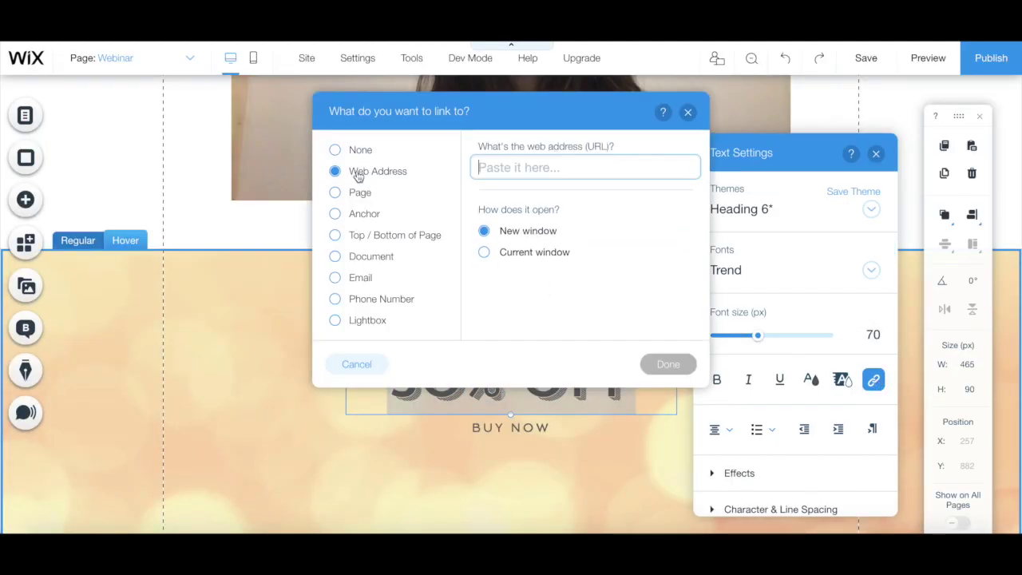
key(ctrl+v)
click(542, 252)
click(667, 364)
Link BUY NOW to the same sales page URL in the current window
click(511, 427)
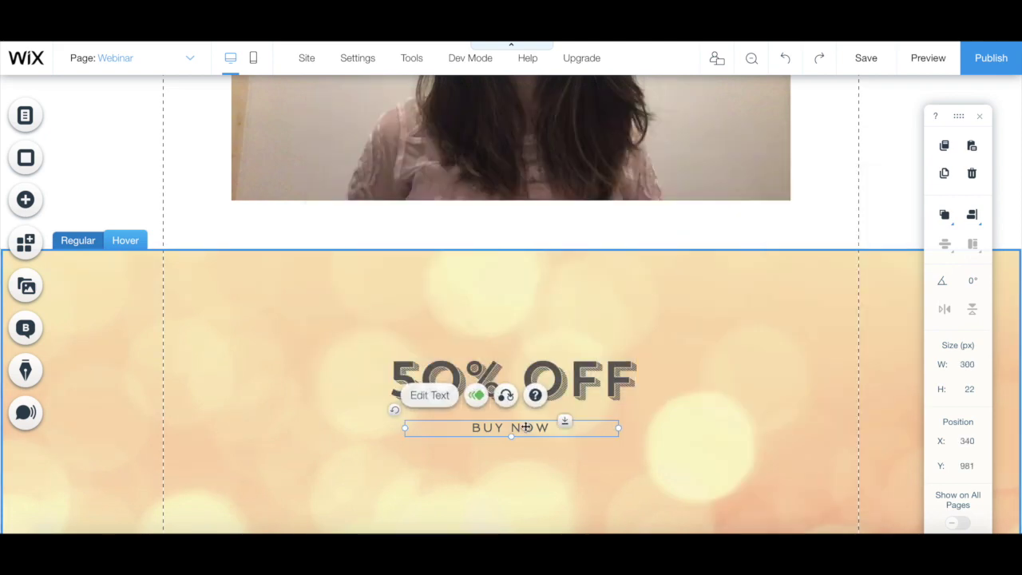
click(432, 395)
click(814, 381)
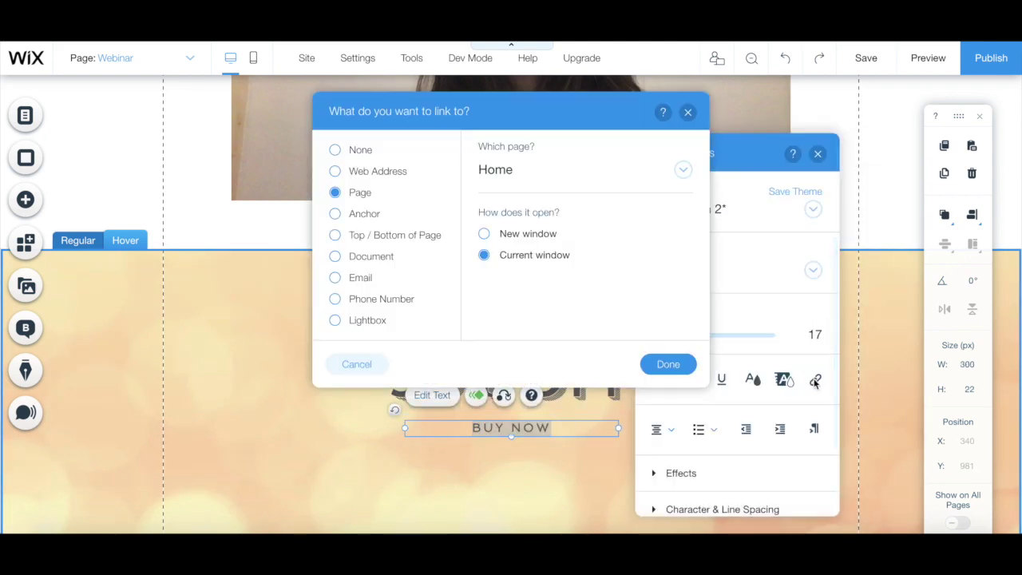
click(397, 181)
key(ctrl+v)
click(513, 253)
click(668, 364)
click(709, 347)
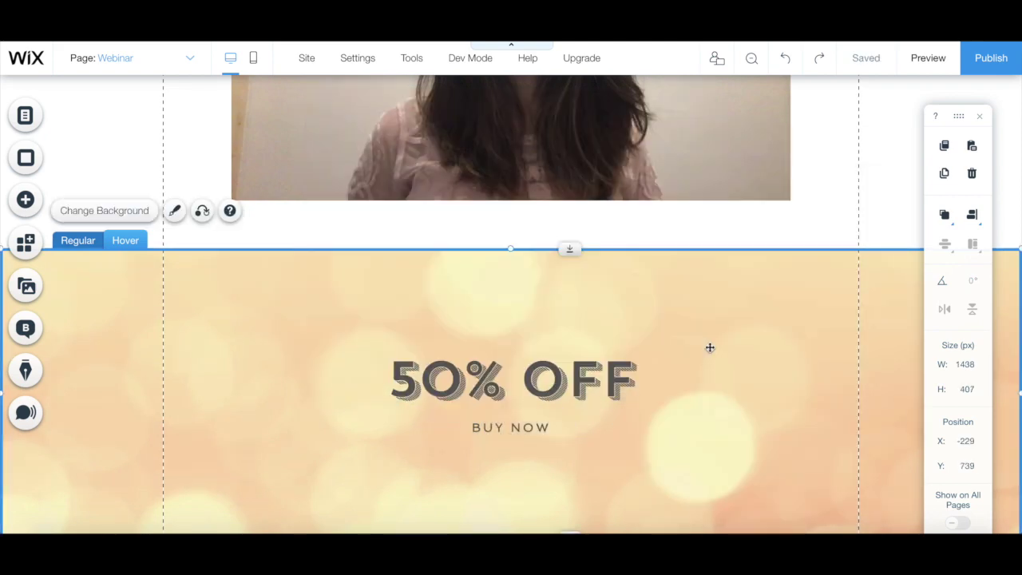
Publish the Webinar site and dismiss the Congratulations confirmation
scroll(457, 337, up, 1)
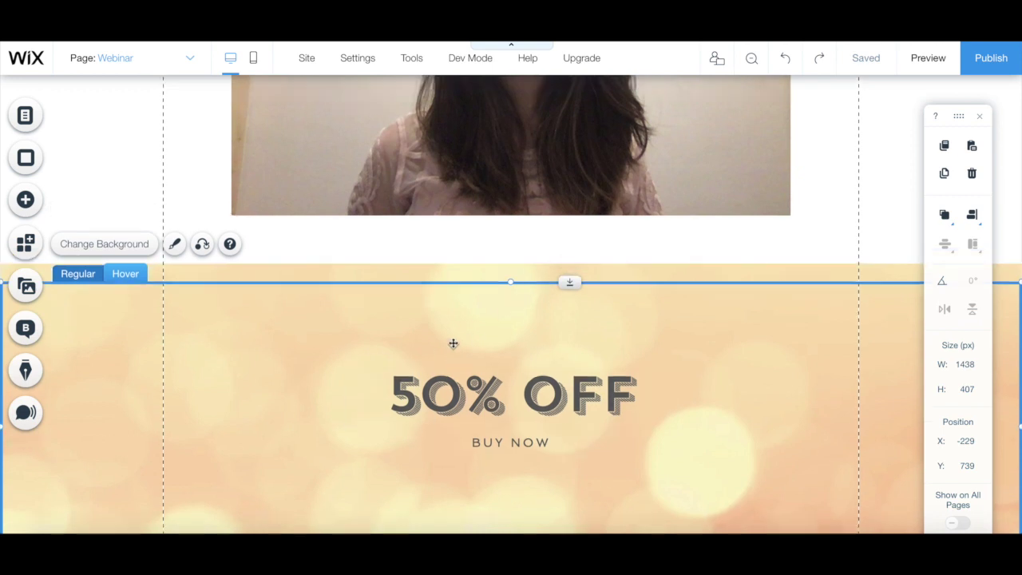
scroll(454, 343, up, 2)
scroll(452, 343, up, 2)
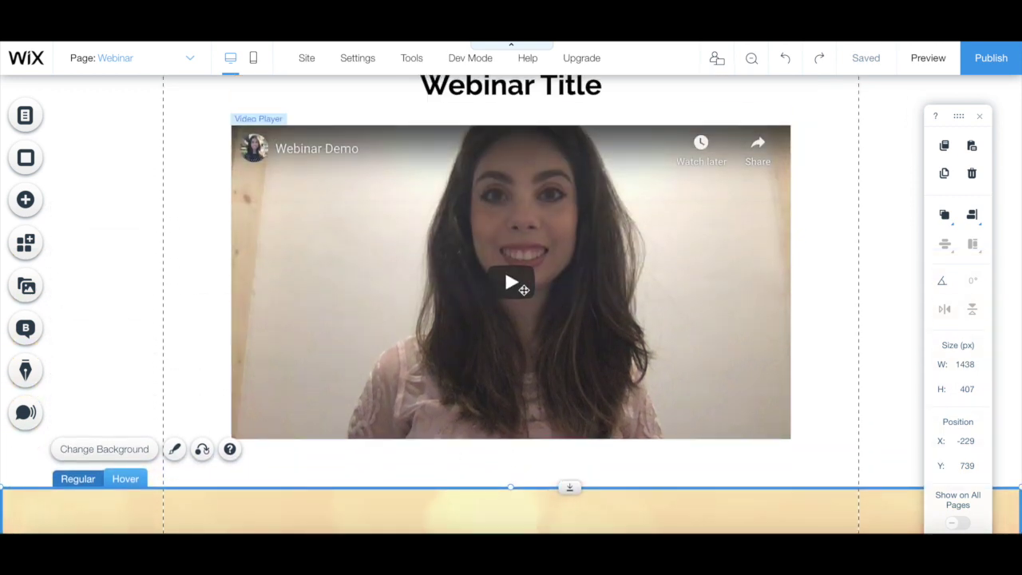
click(987, 69)
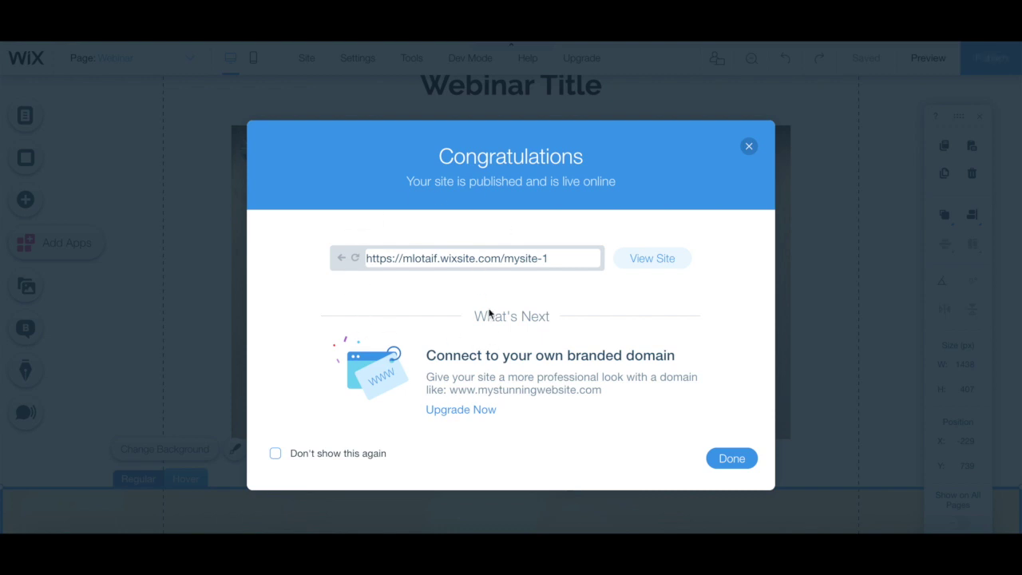
key(Escape)
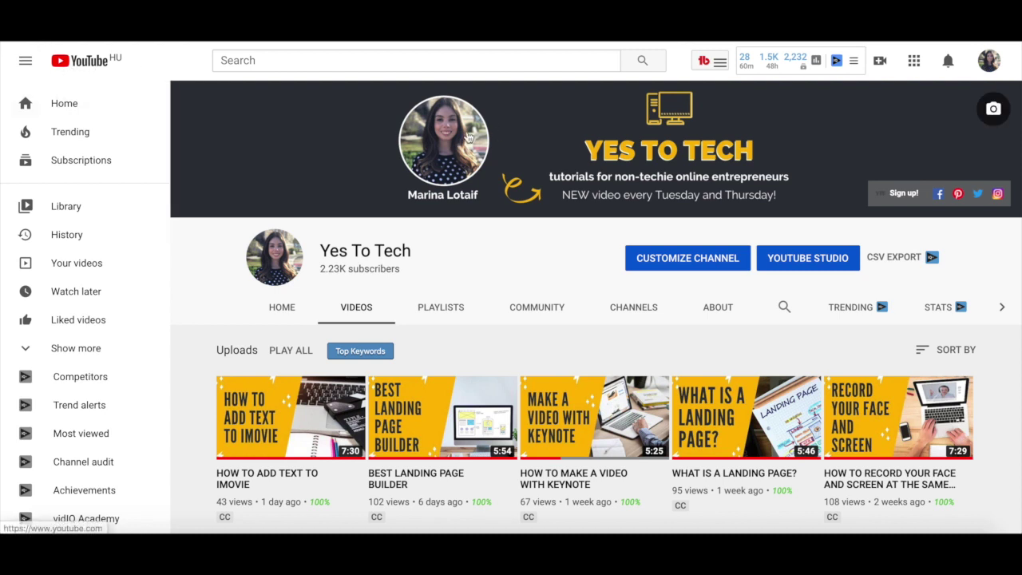
Open the scheduled Webinar Demo stream preview from YouTube Studio's Go live Manage list
click(877, 67)
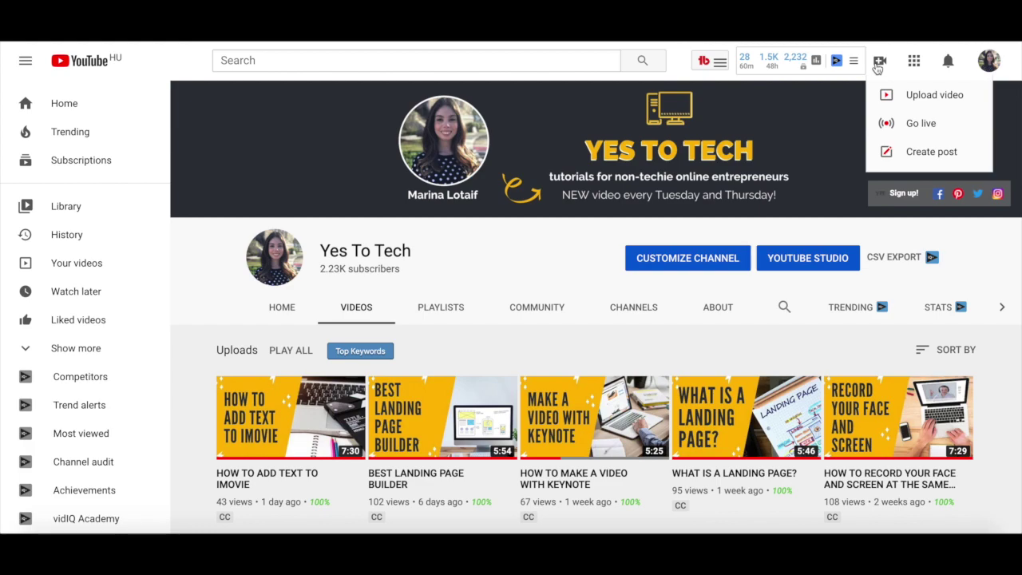
click(894, 126)
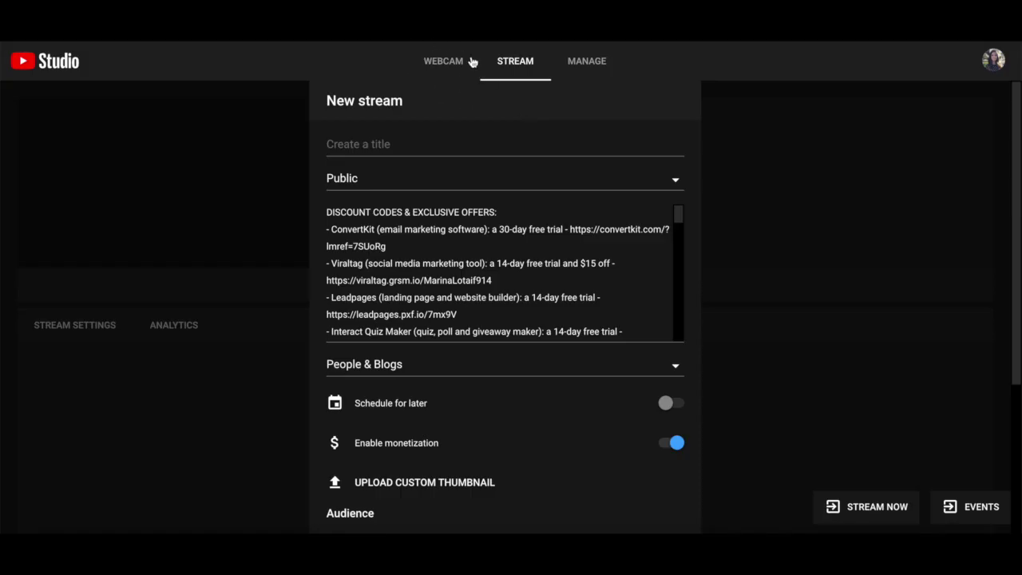
click(596, 71)
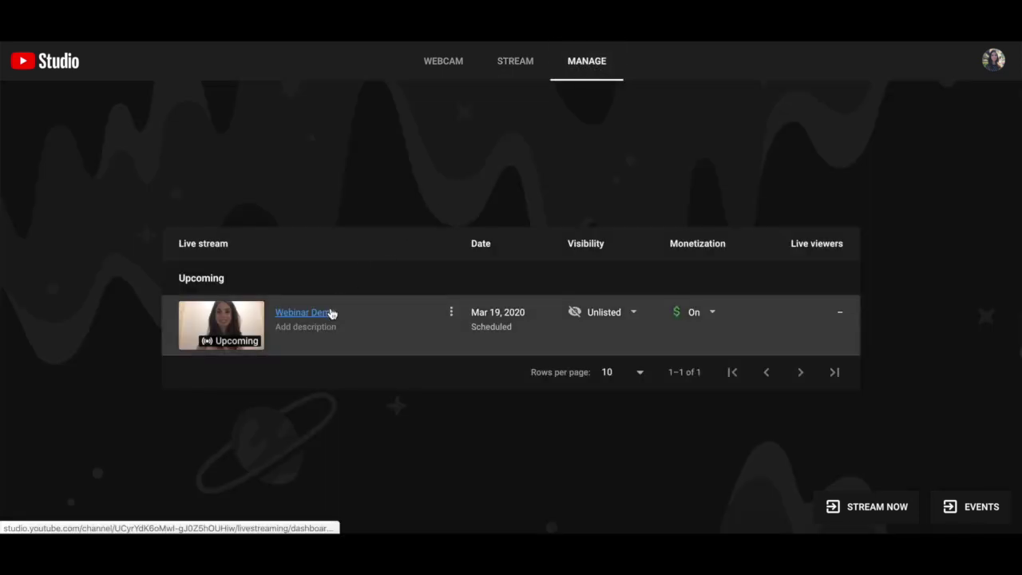
click(331, 312)
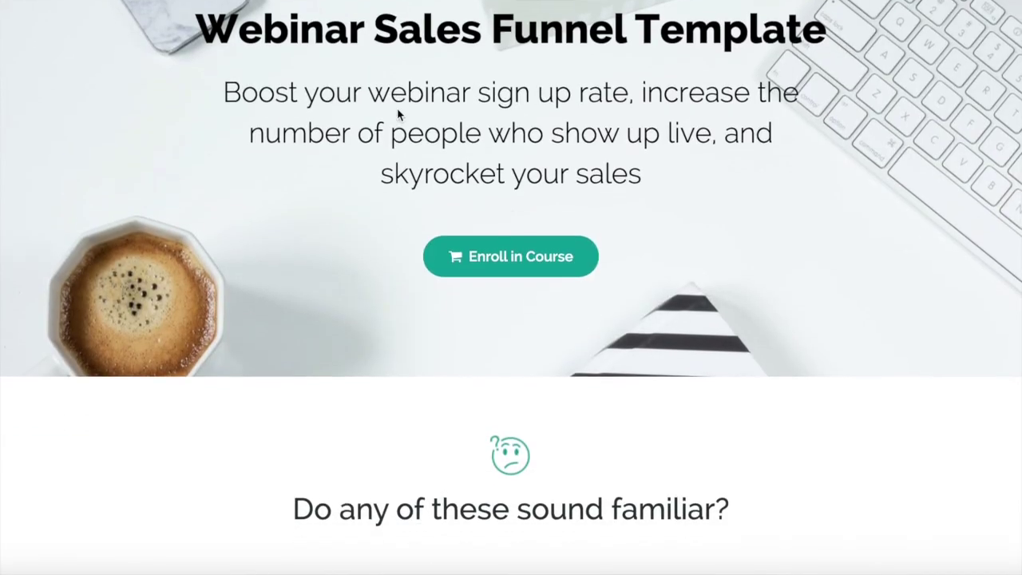
Scroll the Teachable sales page down to the 'Get the Webinar Sales Funnel Template Now!' section
scroll(397, 114, down, 1)
scroll(397, 114, down, 1)
scroll(396, 114, down, 1)
scroll(396, 114, down, 1)
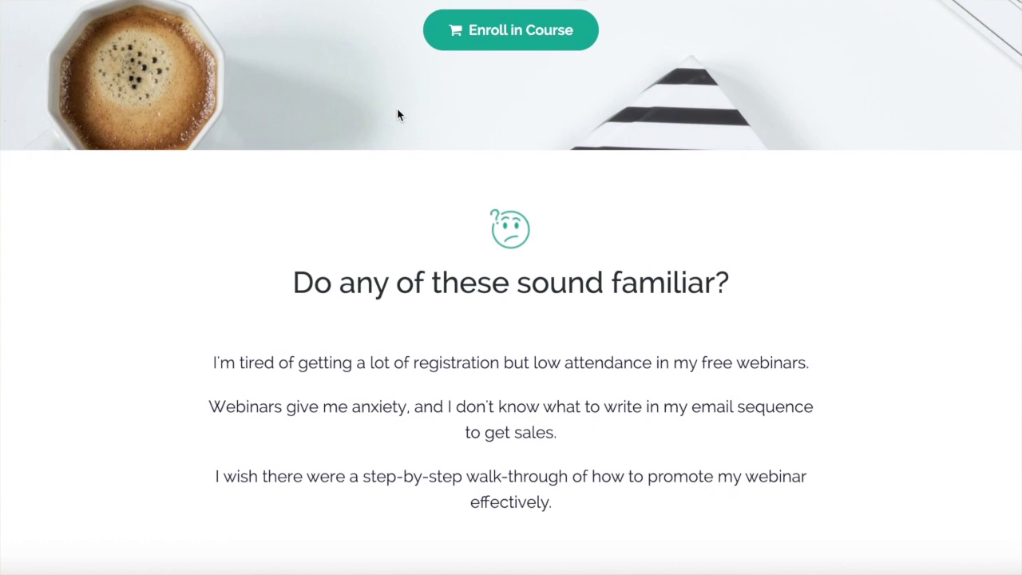
scroll(398, 114, down, 1)
scroll(397, 114, down, 1)
scroll(398, 115, down, 1)
scroll(397, 114, down, 1)
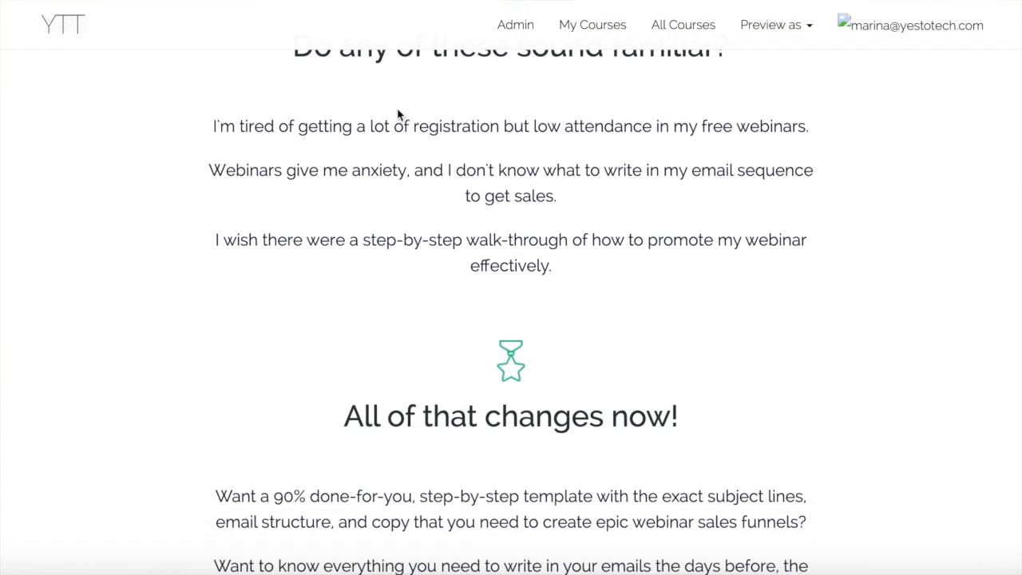
scroll(396, 114, down, 1)
scroll(397, 114, down, 1)
scroll(396, 114, down, 1)
scroll(396, 114, down, 1)
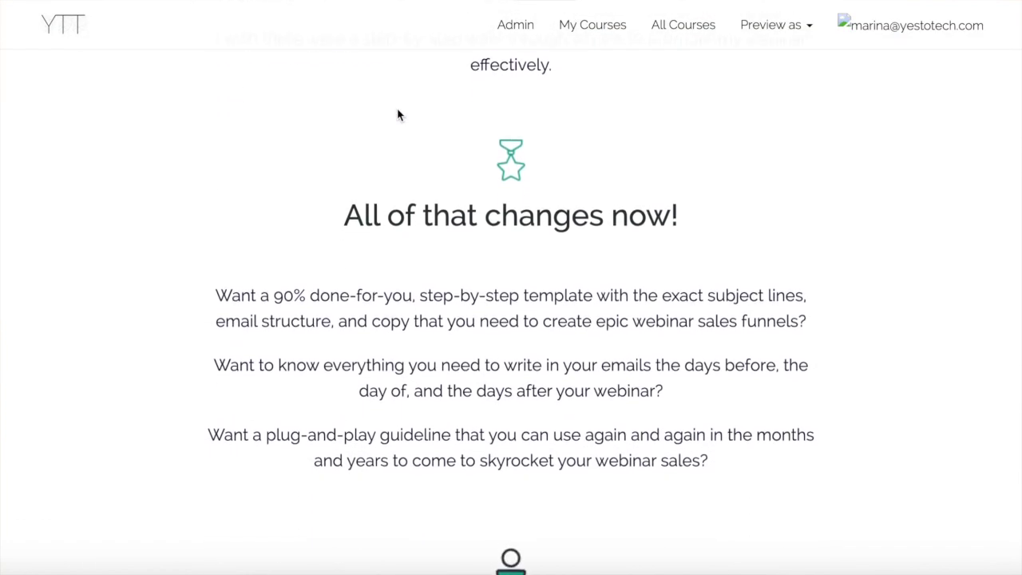
scroll(398, 114, down, 1)
scroll(398, 115, down, 1)
scroll(397, 114, down, 1)
scroll(398, 114, down, 1)
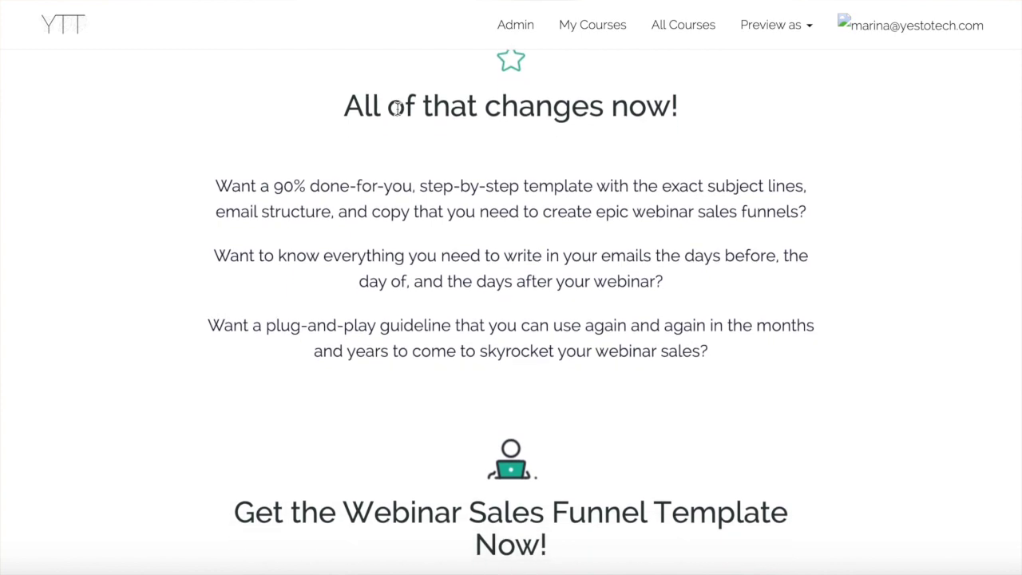
scroll(397, 108, down, 1)
scroll(396, 108, down, 1)
scroll(396, 108, down, 1)
scroll(397, 108, down, 1)
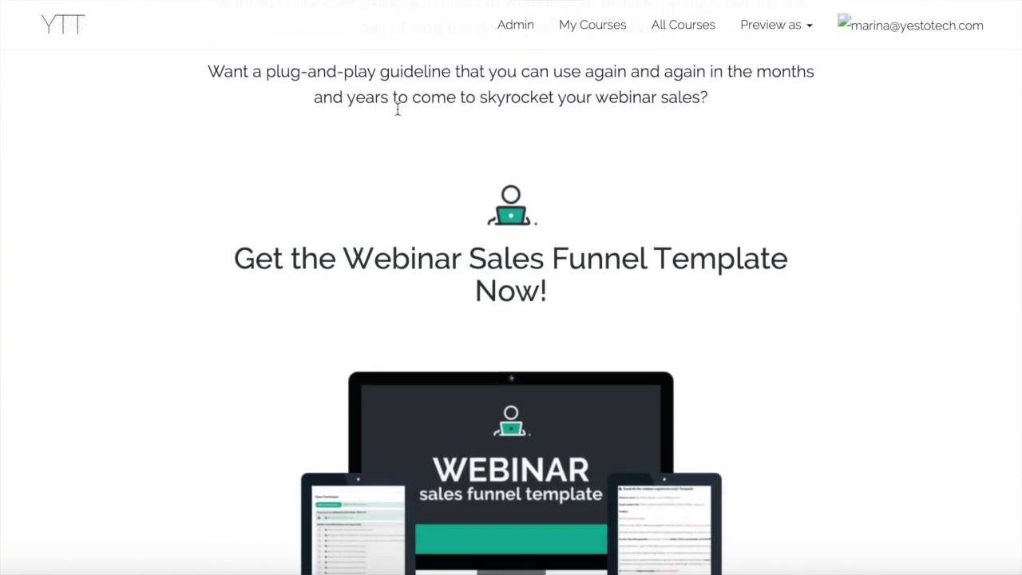